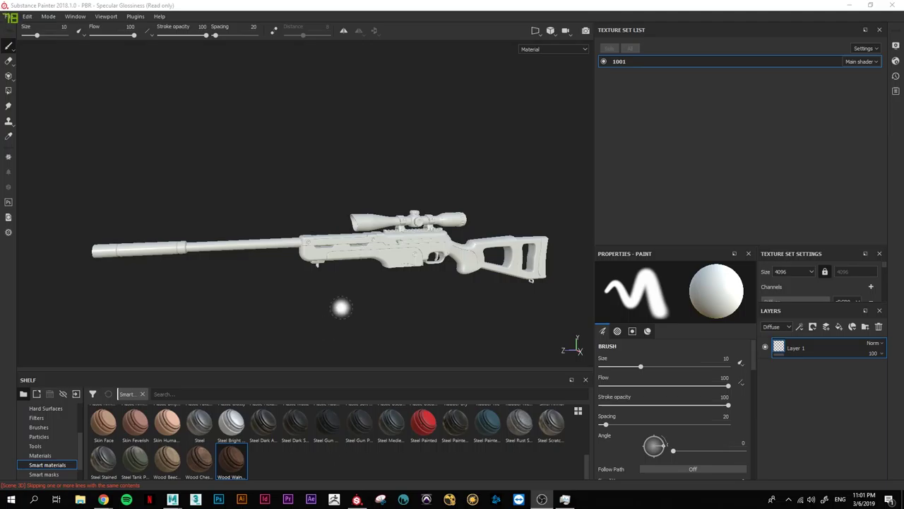
Step: Apply the Wood Walnut smart material to the rifle, undoing a stray Wood Chestnut drop
{"action": "left_click_drag", "start_coordinate": [341, 308], "coordinate": [353, 252]}
{"action": "scroll", "coordinate": [346, 298], "scroll_direction": "up", "scroll_amount": 3}
{"action": "mouse_move", "coordinate": [346, 297]}
{"action": "left_mouse_down", "text": "alt"}
{"action": "mouse_move", "coordinate": [355, 266]}
{"action": "mouse_move", "coordinate": [368, 282]}
{"action": "left_mouse_up", "text": "alt"}
{"action": "mouse_move", "coordinate": [198, 459]}
{"action": "left_mouse_down"}
{"action": "mouse_move", "coordinate": [387, 288]}
{"action": "mouse_move", "coordinate": [330, 250]}
{"action": "left_mouse_up"}
{"action": "key", "text": "ctrl+z"}
{"action": "key", "text": "ctrl+z"}
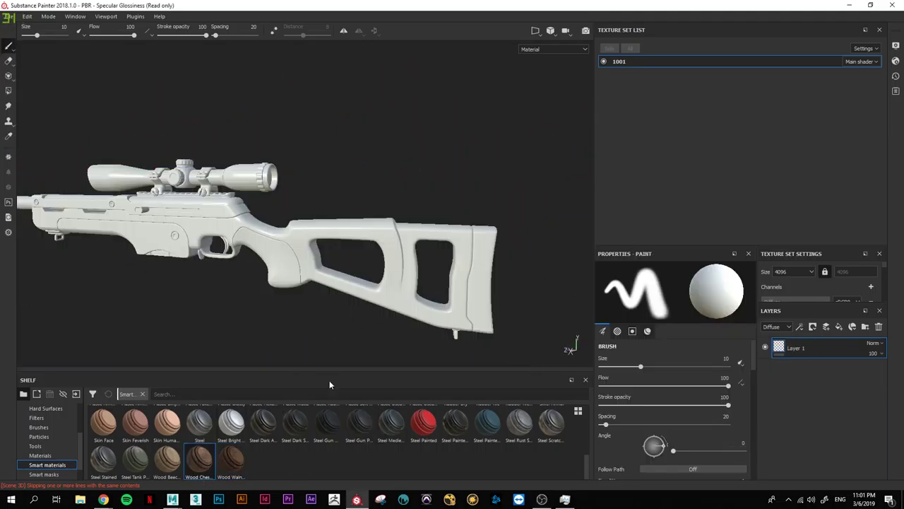
{"action": "left_click_drag", "start_coordinate": [231, 459], "coordinate": [347, 274]}
Step: Give the walnut's Base fill layer a darker brown diffuse colour
{"action": "right_click", "coordinate": [791, 346]}
{"action": "left_click", "coordinate": [824, 183]}
{"action": "scroll", "coordinate": [794, 370], "scroll_direction": "down", "scroll_amount": 2}
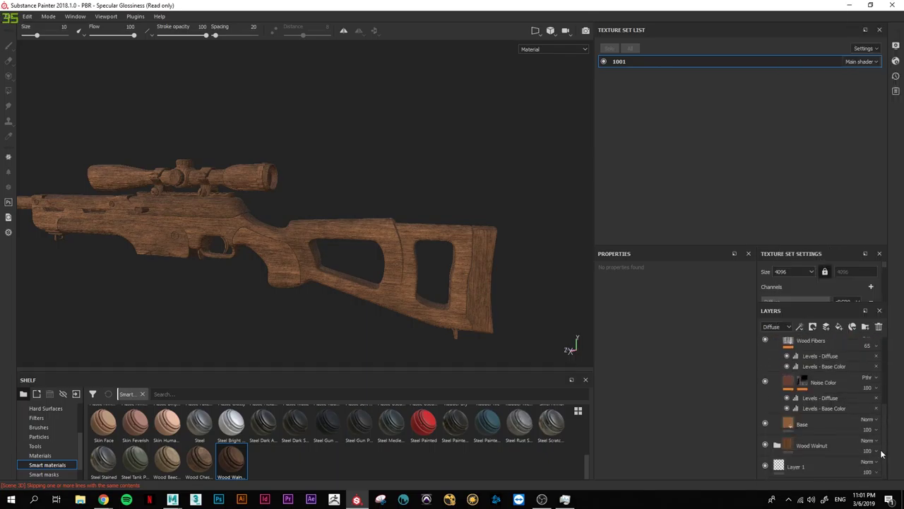
{"action": "left_click", "coordinate": [802, 424]}
{"action": "left_click", "coordinate": [673, 426]}
{"action": "left_click_drag", "start_coordinate": [758, 376], "coordinate": [770, 388]}
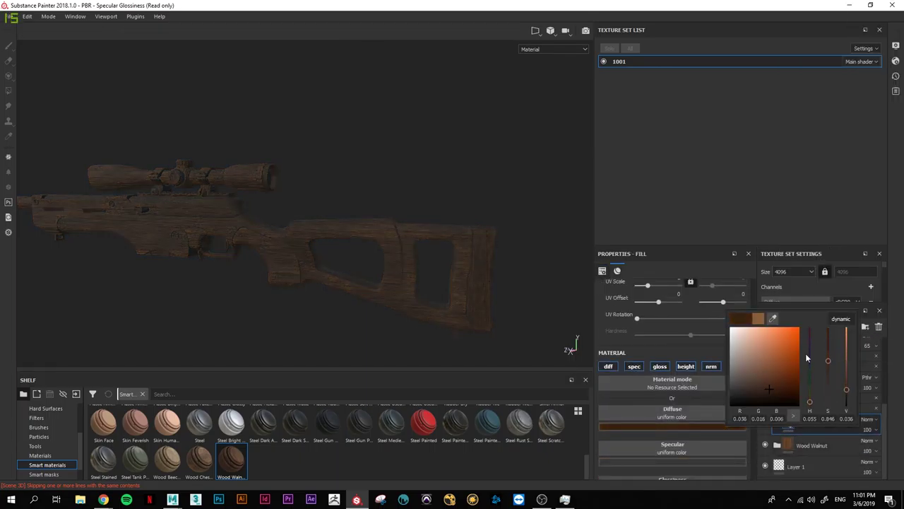
Step: Duplicate the walnut layer into a masked 'Wood Walnut copy 1'
{"action": "scroll", "coordinate": [798, 315], "scroll_direction": "up", "scroll_amount": 2}
{"action": "right_click", "coordinate": [780, 291]}
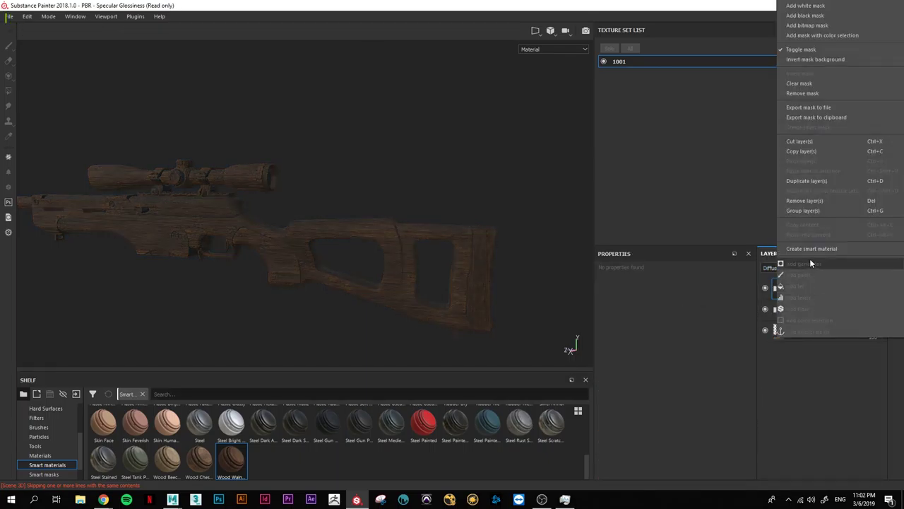
{"action": "left_click", "coordinate": [805, 15]}
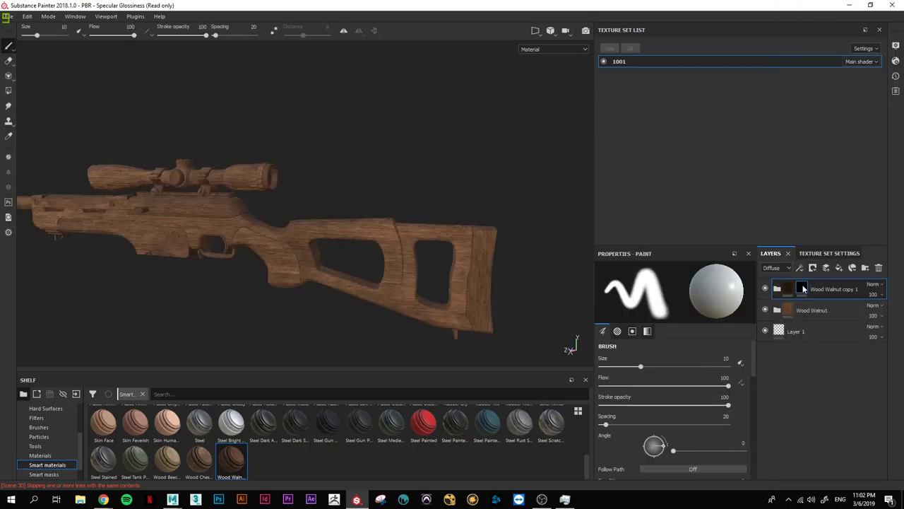
Step: Drive the walnut copy's mask with a Dripping Rust generator, Rust Spreading 0.51
{"action": "left_click", "coordinate": [823, 306]}
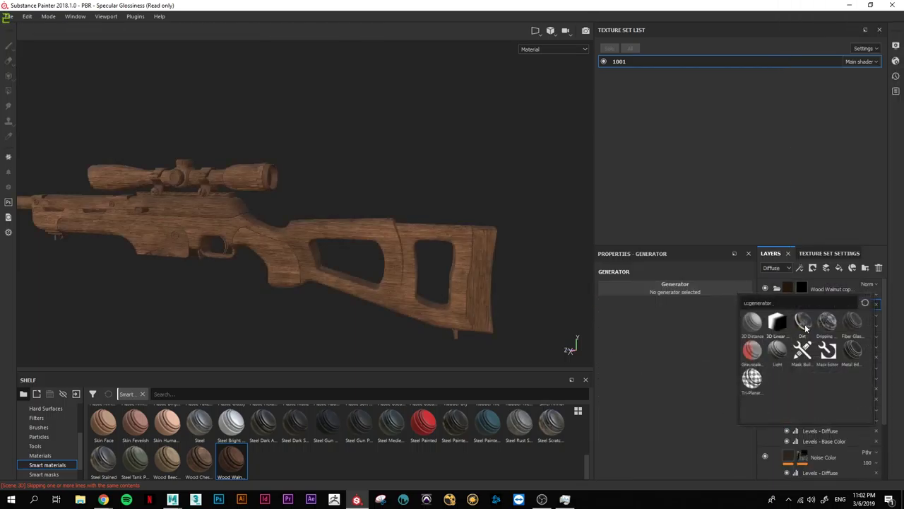
{"action": "left_click", "coordinate": [828, 321]}
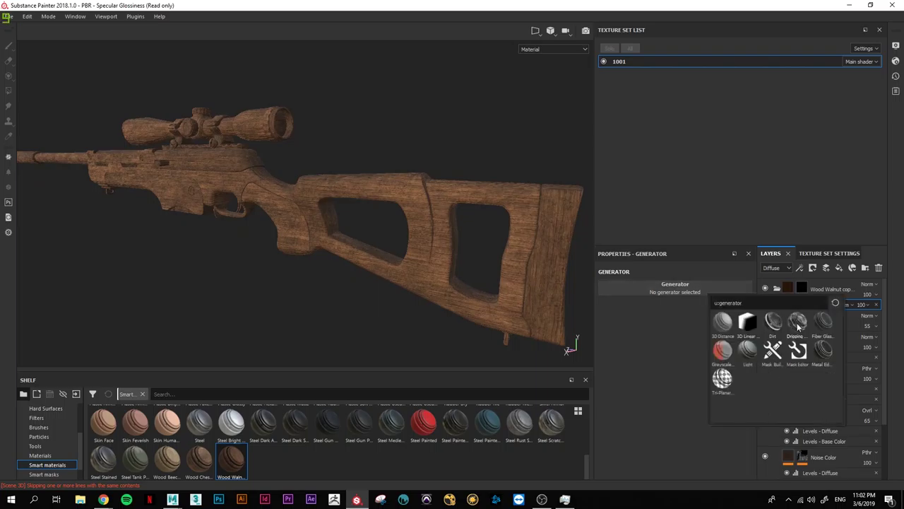
{"action": "left_click_drag", "start_coordinate": [670, 349], "coordinate": [678, 344]}
{"action": "mouse_move", "coordinate": [505, 283]}
{"action": "left_mouse_down", "text": "alt"}
{"action": "mouse_move", "coordinate": [498, 251]}
{"action": "mouse_move", "coordinate": [553, 311]}
{"action": "left_mouse_up", "text": "alt"}
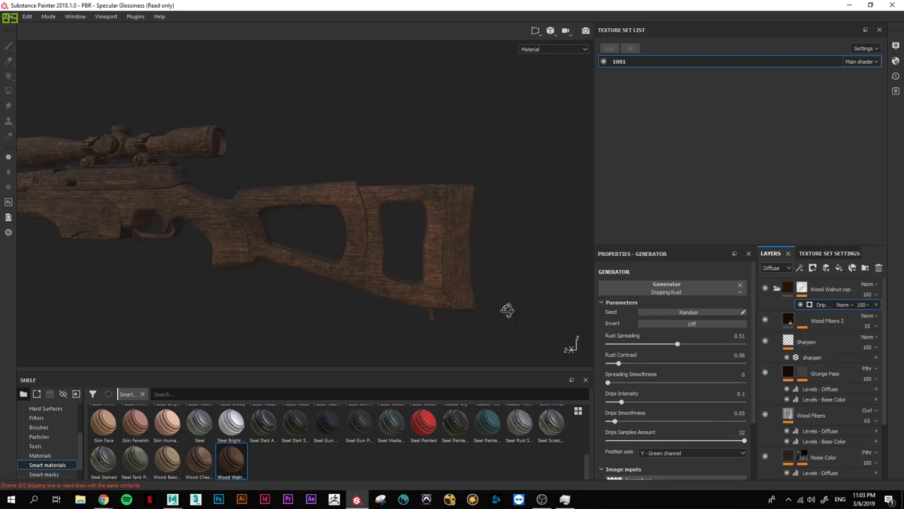
Step: Add Steel Gun Matte as the new top layer
{"action": "key", "text": "1"}
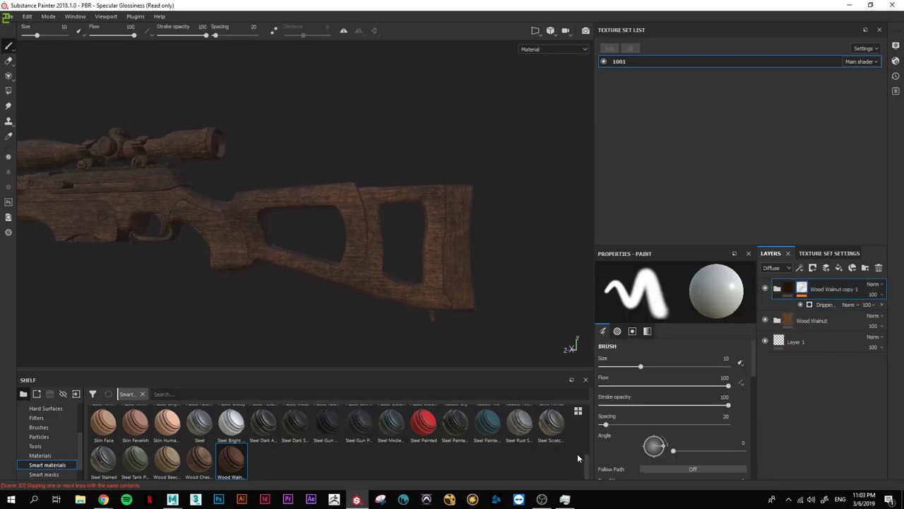
{"action": "scroll", "coordinate": [579, 454], "scroll_direction": "up", "scroll_amount": 1}
{"action": "left_click_drag", "start_coordinate": [358, 460], "coordinate": [540, 286]}
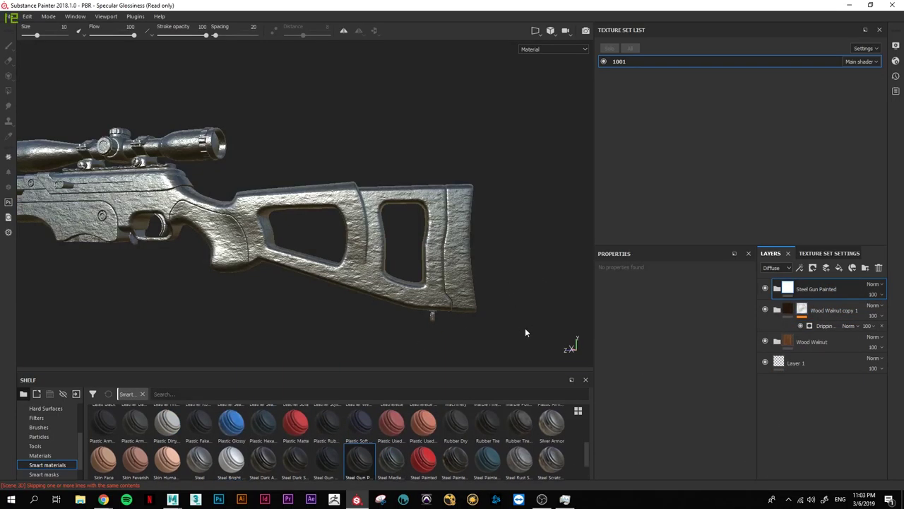
{"action": "left_click_drag", "start_coordinate": [326, 459], "coordinate": [473, 295]}
Step: Polygon-fill the trigger guard's bottom strip with steel in the mask
{"action": "scroll", "coordinate": [224, 249], "scroll_direction": "up", "scroll_amount": 2}
{"action": "scroll", "coordinate": [222, 194], "scroll_direction": "up", "scroll_amount": 2}
{"action": "scroll", "coordinate": [272, 217], "scroll_direction": "up", "scroll_amount": 2}
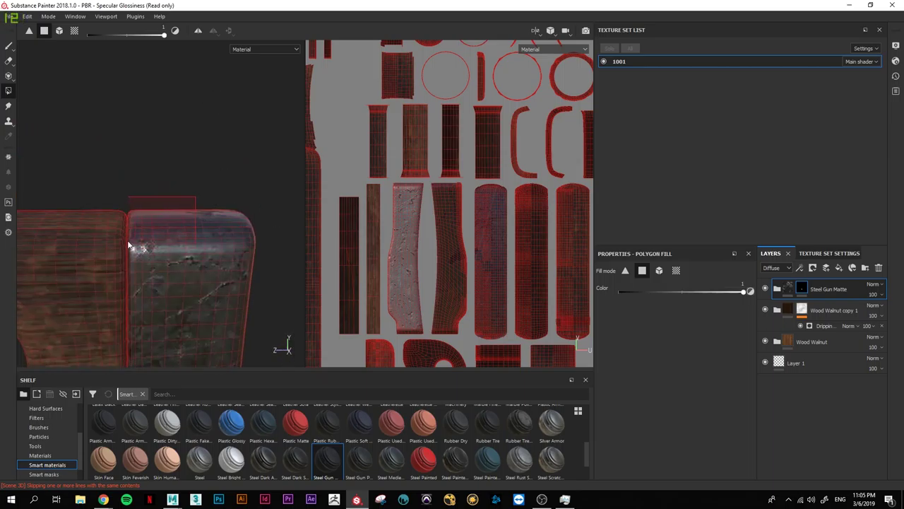
{"action": "mouse_move", "coordinate": [272, 291]}
{"action": "left_mouse_down", "text": "alt"}
{"action": "mouse_move", "coordinate": [207, 195]}
{"action": "mouse_move", "coordinate": [155, 176]}
{"action": "left_mouse_up", "text": "alt"}
{"action": "mouse_move", "coordinate": [216, 329]}
{"action": "left_mouse_down", "text": "alt"}
{"action": "mouse_move", "coordinate": [212, 294]}
{"action": "mouse_move", "coordinate": [237, 321]}
{"action": "mouse_move", "coordinate": [228, 318]}
{"action": "left_mouse_up", "text": "alt"}
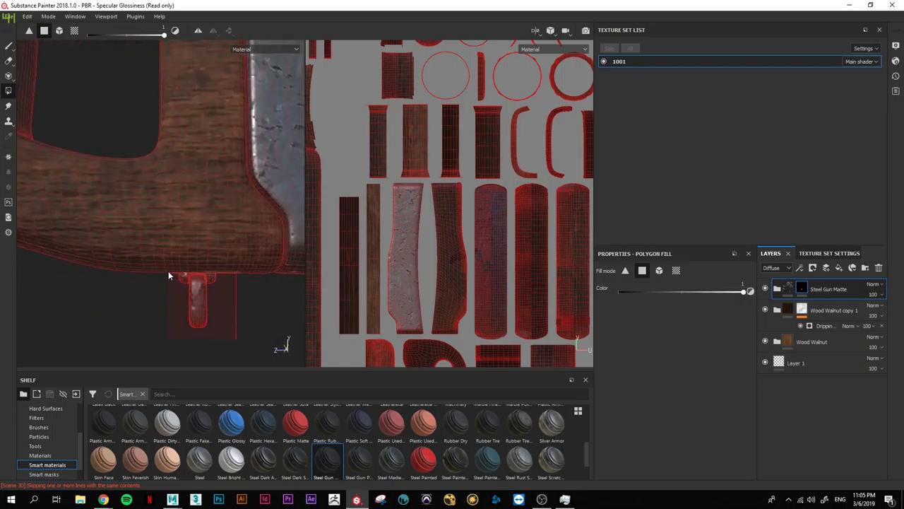
{"action": "mouse_move", "coordinate": [168, 272]}
{"action": "left_mouse_down", "text": "alt"}
{"action": "mouse_move", "coordinate": [226, 154]}
{"action": "mouse_move", "coordinate": [221, 299]}
{"action": "mouse_move", "coordinate": [174, 280]}
{"action": "mouse_move", "coordinate": [218, 266]}
{"action": "mouse_move", "coordinate": [256, 236]}
{"action": "mouse_move", "coordinate": [210, 302]}
{"action": "left_mouse_up", "text": "alt"}
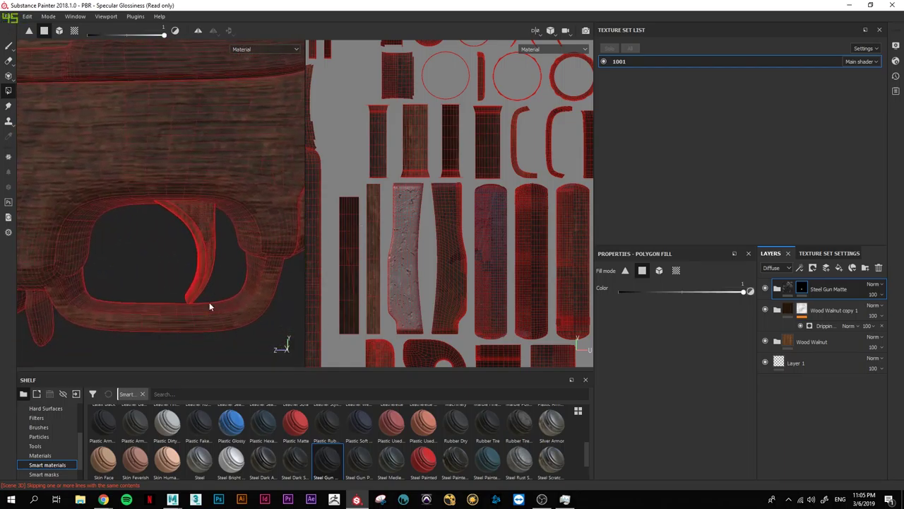
{"action": "left_click", "coordinate": [210, 302]}
Step: Inspect the trigger guard in the UV and 3D views, ending on a side view of the rifle
{"action": "scroll", "coordinate": [440, 196], "scroll_direction": "up", "scroll_amount": 3}
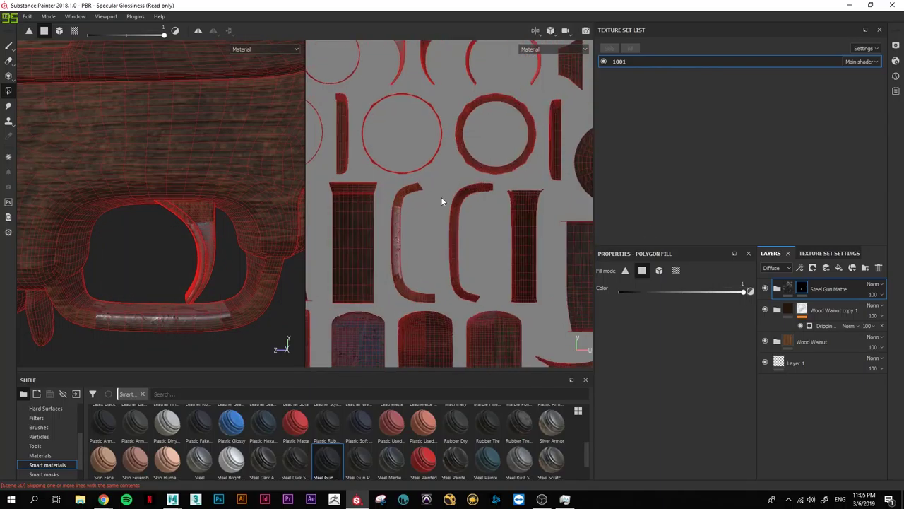
{"action": "middle_click_drag", "start_coordinate": [441, 201], "coordinate": [397, 208]}
{"action": "scroll", "coordinate": [480, 287], "scroll_direction": "down", "scroll_amount": 4}
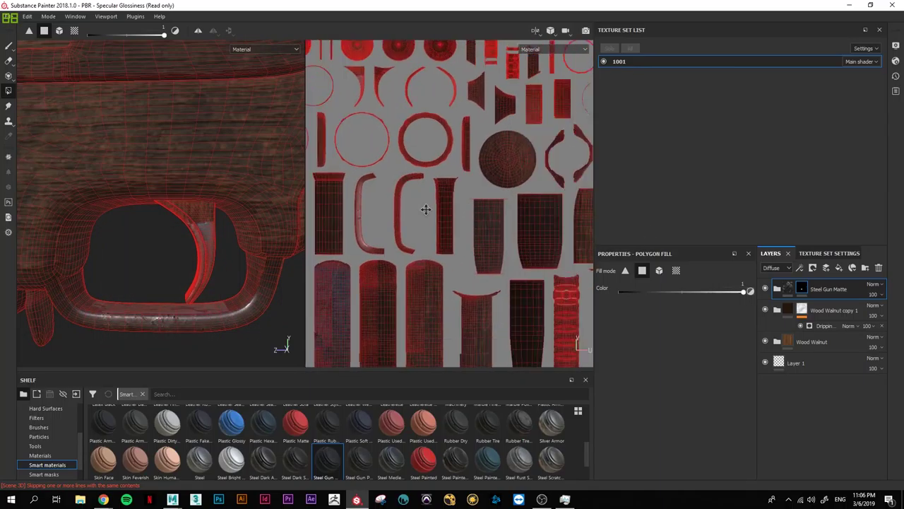
{"action": "scroll", "coordinate": [422, 189], "scroll_direction": "up", "scroll_amount": 4}
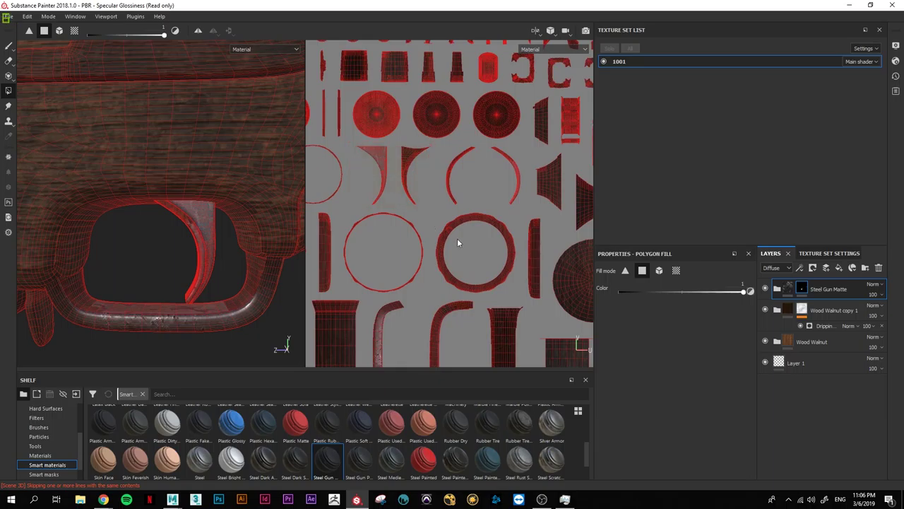
{"action": "middle_click_drag", "start_coordinate": [432, 225], "coordinate": [417, 114]}
{"action": "mouse_move", "coordinate": [177, 226]}
{"action": "left_mouse_down", "text": "alt"}
{"action": "mouse_move", "coordinate": [217, 283]}
{"action": "mouse_move", "coordinate": [472, 288]}
{"action": "left_mouse_up", "text": "alt"}
{"action": "left_click_drag", "start_coordinate": [268, 295], "coordinate": [240, 272], "text": "alt"}
{"action": "scroll", "coordinate": [203, 204], "scroll_direction": "up", "scroll_amount": 3}
{"action": "mouse_move", "coordinate": [202, 204]}
{"action": "left_mouse_down", "text": "alt"}
{"action": "mouse_move", "coordinate": [227, 264]}
{"action": "mouse_move", "coordinate": [152, 202]}
{"action": "mouse_move", "coordinate": [166, 303]}
{"action": "mouse_move", "coordinate": [202, 244]}
{"action": "mouse_move", "coordinate": [94, 316]}
{"action": "mouse_move", "coordinate": [151, 202]}
{"action": "mouse_move", "coordinate": [117, 286]}
{"action": "mouse_move", "coordinate": [101, 233]}
{"action": "mouse_move", "coordinate": [138, 220]}
{"action": "left_mouse_up", "text": "alt"}
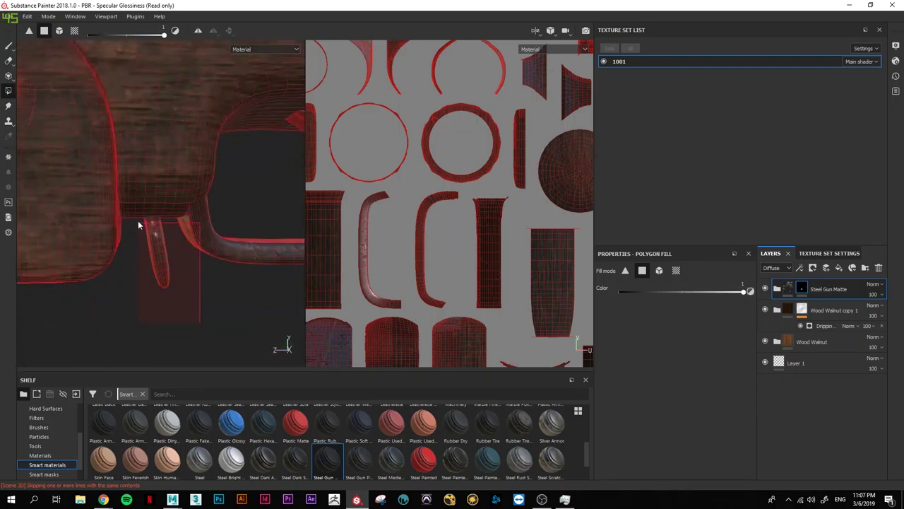
{"action": "right_click_drag", "start_coordinate": [137, 221], "coordinate": [219, 278], "text": "alt"}
{"action": "left_click_drag", "start_coordinate": [219, 278], "coordinate": [120, 238], "text": "alt"}
{"action": "right_click_drag", "start_coordinate": [120, 239], "coordinate": [142, 168], "text": "alt"}
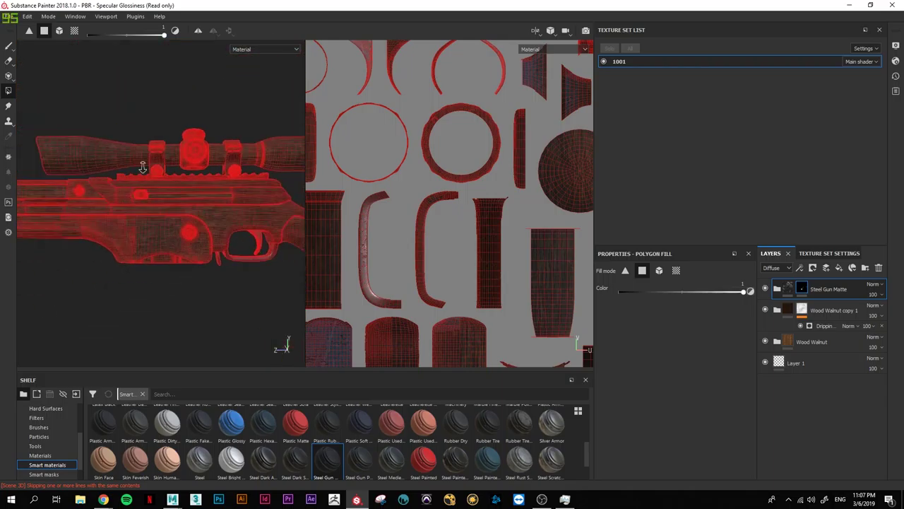
Step: Work around the scope, thin cylinder parts and stock's metal plate in the 3D view
{"action": "left_click_drag", "start_coordinate": [142, 167], "coordinate": [153, 187], "text": "alt"}
{"action": "mouse_move", "coordinate": [31, 201]}
{"action": "right_mouse_down", "text": "alt"}
{"action": "mouse_move", "coordinate": [226, 209]}
{"action": "mouse_move", "coordinate": [12, 200]}
{"action": "right_mouse_up", "text": "alt"}
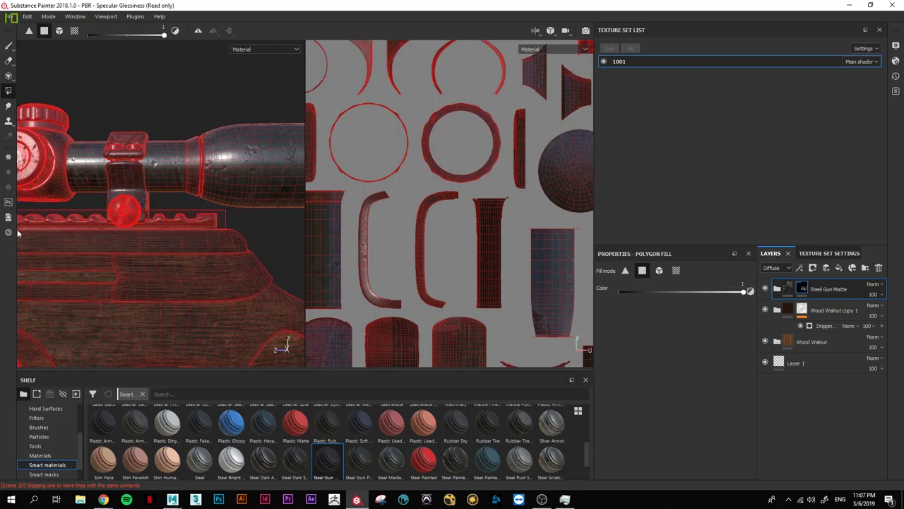
{"action": "right_click_drag", "start_coordinate": [181, 221], "coordinate": [249, 212], "text": "shift"}
{"action": "mouse_move", "coordinate": [18, 232]}
{"action": "left_mouse_down", "text": "alt"}
{"action": "mouse_move", "coordinate": [265, 268]}
{"action": "mouse_move", "coordinate": [76, 227]}
{"action": "left_mouse_up", "text": "alt"}
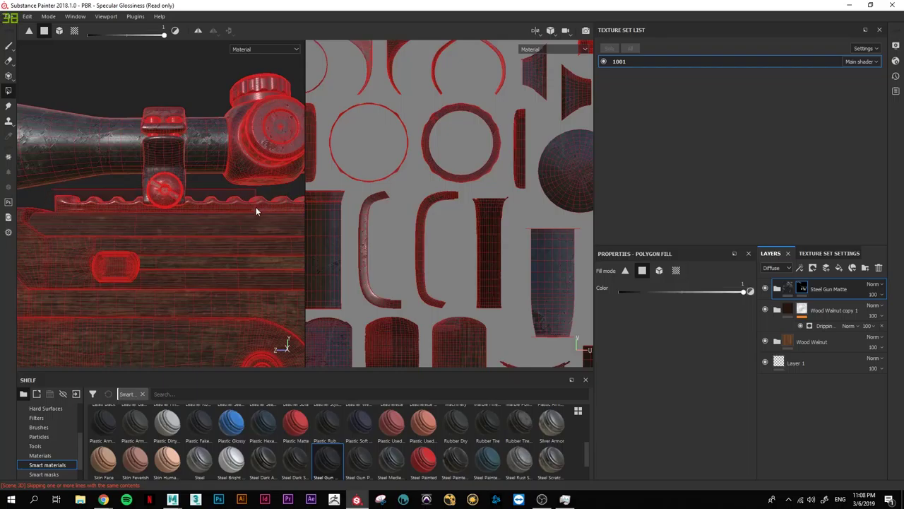
{"action": "mouse_move", "coordinate": [257, 213]}
{"action": "left_mouse_down", "text": "alt"}
{"action": "mouse_move", "coordinate": [129, 200]}
{"action": "mouse_move", "coordinate": [208, 216]}
{"action": "mouse_move", "coordinate": [55, 193]}
{"action": "mouse_move", "coordinate": [99, 219]}
{"action": "mouse_move", "coordinate": [123, 203]}
{"action": "mouse_move", "coordinate": [202, 222]}
{"action": "mouse_move", "coordinate": [152, 262]}
{"action": "left_mouse_up", "text": "alt"}
{"action": "scroll", "coordinate": [202, 222], "scroll_direction": "up", "scroll_amount": 5}
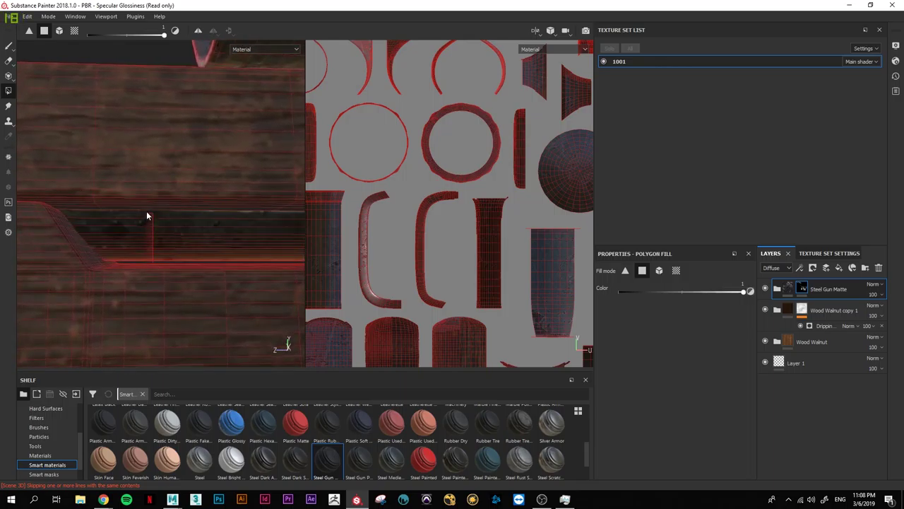
{"action": "left_click_drag", "start_coordinate": [147, 216], "coordinate": [174, 268], "text": "alt"}
{"action": "mouse_move", "coordinate": [149, 240]}
{"action": "left_mouse_down", "text": "alt"}
{"action": "mouse_move", "coordinate": [115, 243]}
{"action": "mouse_move", "coordinate": [104, 266]}
{"action": "mouse_move", "coordinate": [145, 265]}
{"action": "mouse_move", "coordinate": [211, 164]}
{"action": "left_mouse_up", "text": "alt"}
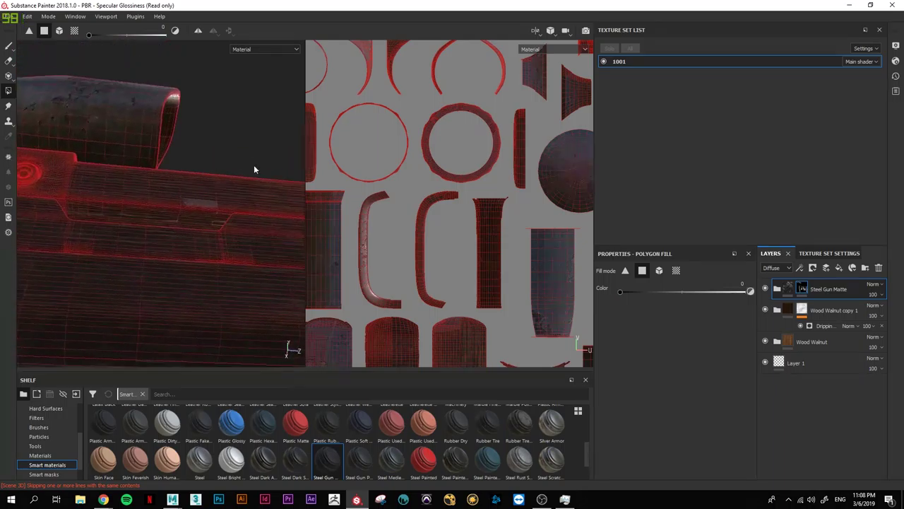
{"action": "mouse_move", "coordinate": [58, 215]}
{"action": "left_mouse_down", "text": "alt"}
{"action": "mouse_move", "coordinate": [232, 203]}
{"action": "mouse_move", "coordinate": [202, 238]}
{"action": "mouse_move", "coordinate": [233, 279]}
{"action": "left_mouse_up", "text": "alt"}
{"action": "mouse_move", "coordinate": [152, 277]}
{"action": "left_mouse_down", "text": "alt"}
{"action": "mouse_move", "coordinate": [43, 210]}
{"action": "mouse_move", "coordinate": [222, 177]}
{"action": "mouse_move", "coordinate": [291, 217]}
{"action": "left_mouse_up", "text": "alt"}
Step: Frame the whole rifle, then check the barrel and wooden stock up close
{"action": "key", "text": "f"}
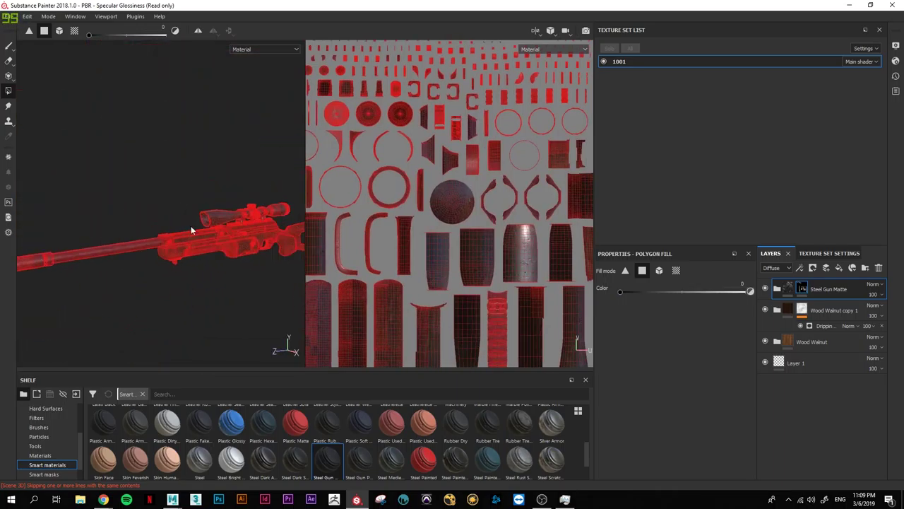
{"action": "right_click_drag", "start_coordinate": [111, 151], "coordinate": [244, 137], "text": "alt"}
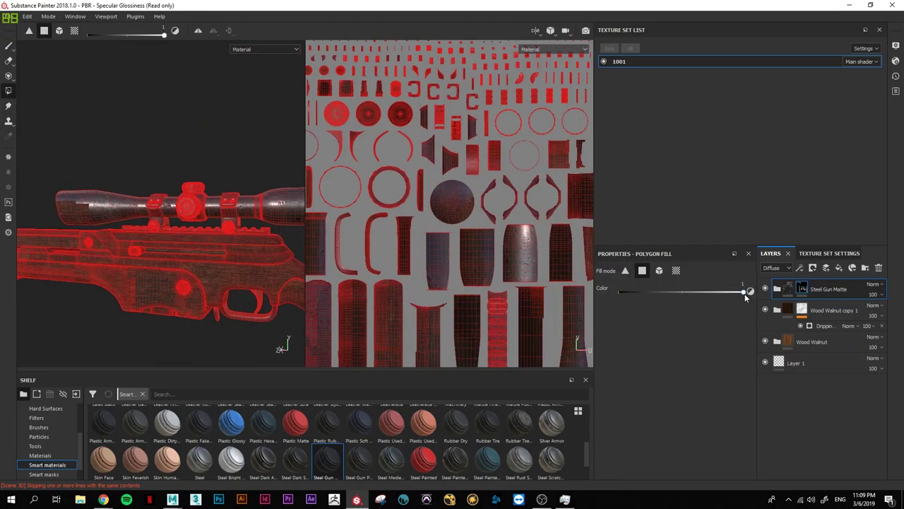
{"action": "left_click_drag", "start_coordinate": [142, 210], "coordinate": [185, 199], "text": "alt"}
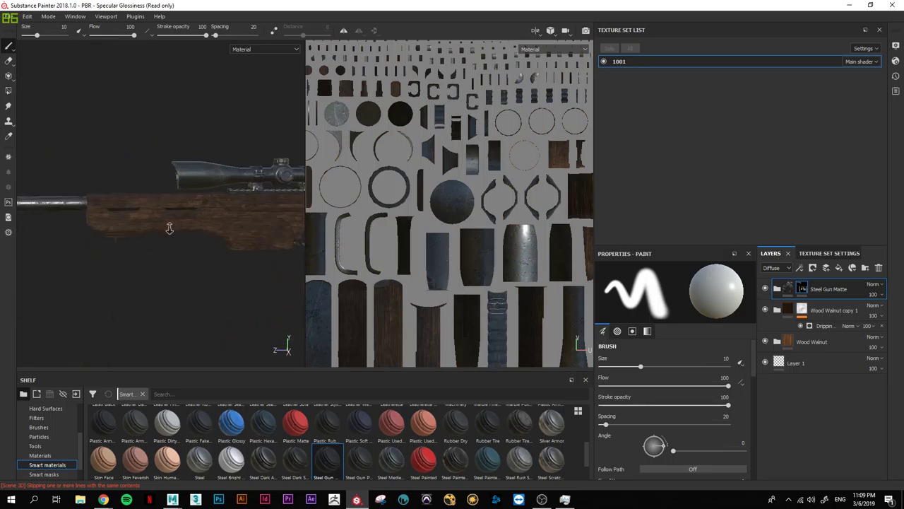
{"action": "right_click_drag", "start_coordinate": [234, 173], "coordinate": [262, 182], "text": "alt"}
{"action": "middle_click_drag", "start_coordinate": [262, 181], "coordinate": [253, 276], "text": "alt"}
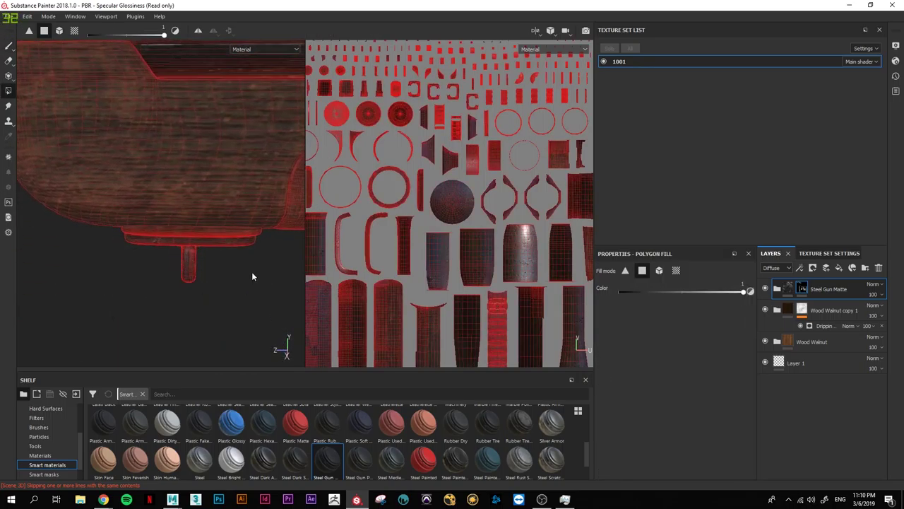
{"action": "left_click_drag", "start_coordinate": [121, 231], "coordinate": [167, 272], "text": "alt"}
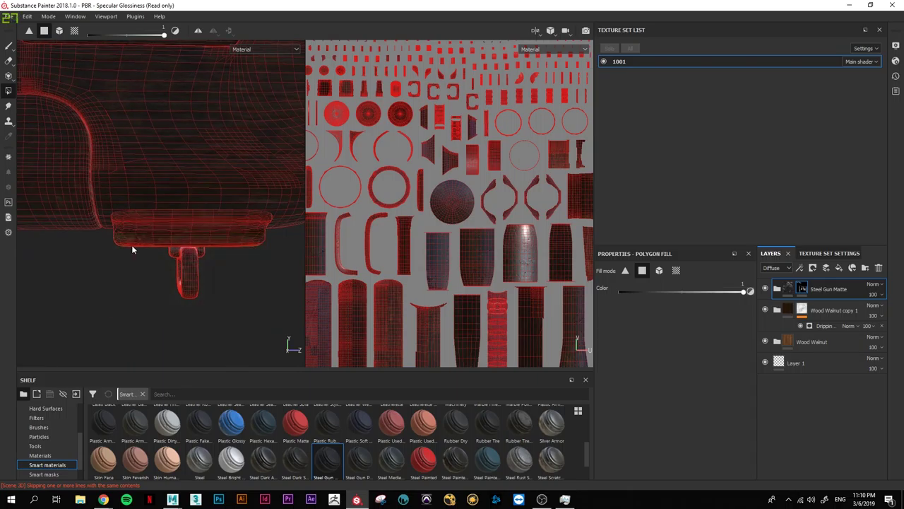
{"action": "mouse_move", "coordinate": [101, 255]}
{"action": "left_mouse_down", "text": "alt"}
{"action": "mouse_move", "coordinate": [254, 290]}
{"action": "mouse_move", "coordinate": [198, 234]}
{"action": "left_mouse_up", "text": "alt"}
{"action": "scroll", "coordinate": [181, 317], "scroll_direction": "down", "scroll_amount": 3}
{"action": "scroll", "coordinate": [194, 250], "scroll_direction": "up", "scroll_amount": 8}
{"action": "key", "text": "1"}
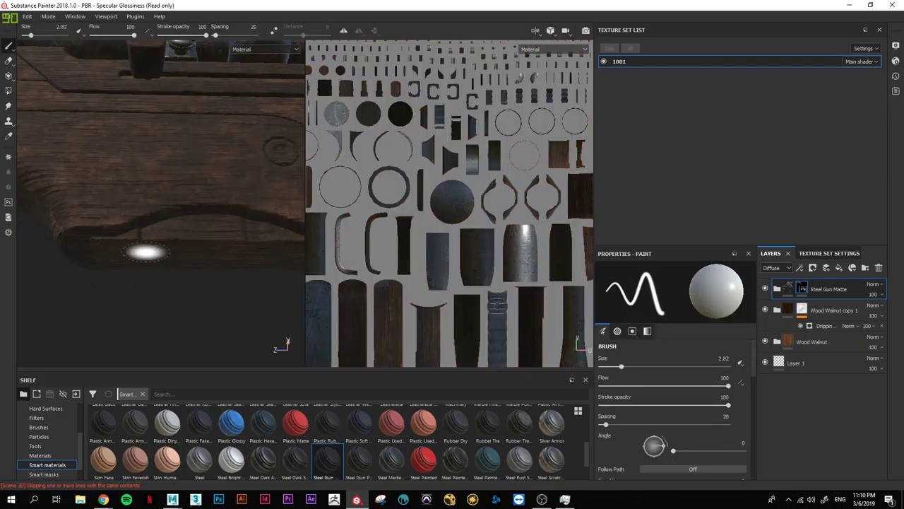
{"action": "left_click_drag", "start_coordinate": [98, 244], "coordinate": [190, 298], "text": "alt"}
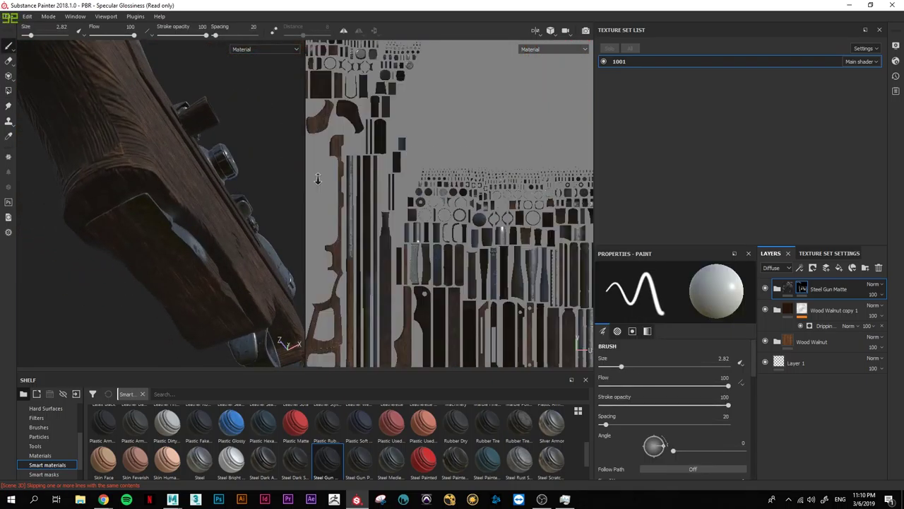
{"action": "scroll", "coordinate": [424, 212], "scroll_direction": "up", "scroll_amount": 3}
{"action": "scroll", "coordinate": [438, 212], "scroll_direction": "down", "scroll_amount": 3}
{"action": "scroll", "coordinate": [452, 205], "scroll_direction": "up", "scroll_amount": 4}
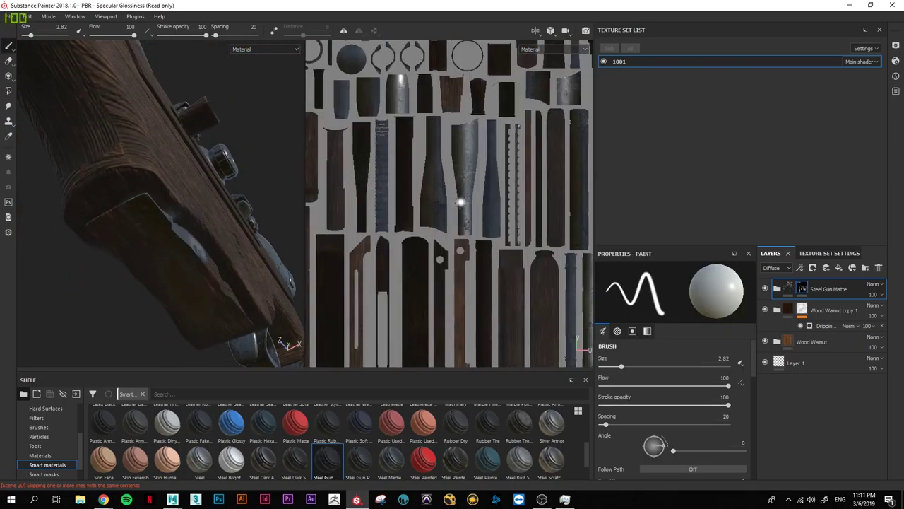
{"action": "middle_click_drag", "start_coordinate": [374, 227], "coordinate": [420, 216]}
{"action": "scroll", "coordinate": [407, 219], "scroll_direction": "up", "scroll_amount": 3}
{"action": "scroll", "coordinate": [407, 220], "scroll_direction": "down", "scroll_amount": 3}
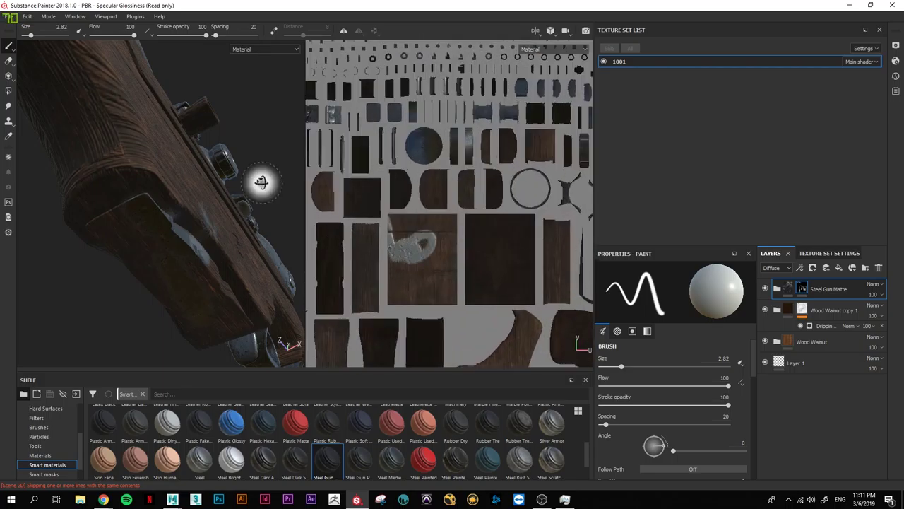
{"action": "left_click_drag", "start_coordinate": [261, 183], "coordinate": [228, 299], "text": "alt"}
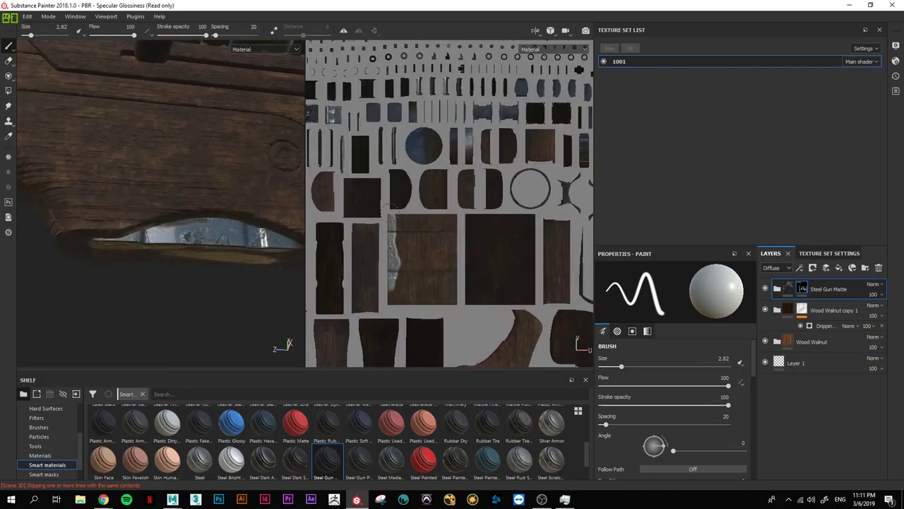
{"action": "scroll", "coordinate": [392, 301], "scroll_direction": "up", "scroll_amount": 2}
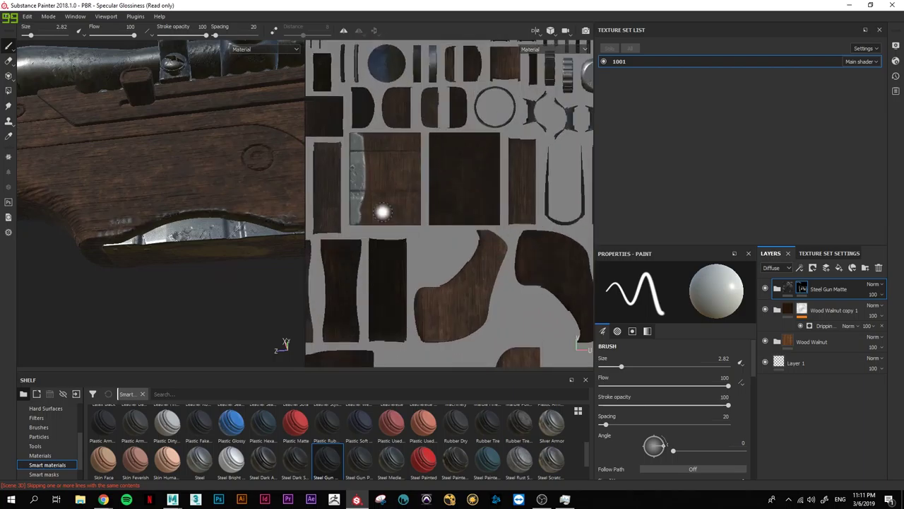
{"action": "left_click_drag", "start_coordinate": [177, 212], "coordinate": [44, 259], "text": "alt"}
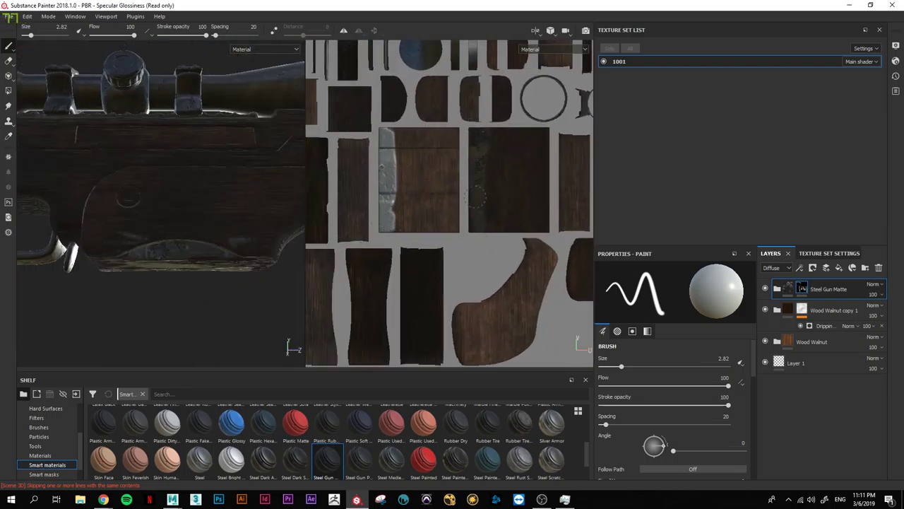
{"action": "mouse_move", "coordinate": [258, 240]}
{"action": "left_mouse_down", "text": "alt"}
{"action": "mouse_move", "coordinate": [212, 233]}
{"action": "mouse_move", "coordinate": [236, 109]}
{"action": "left_mouse_up", "text": "alt"}
{"action": "scroll", "coordinate": [448, 218], "scroll_direction": "down", "scroll_amount": 3}
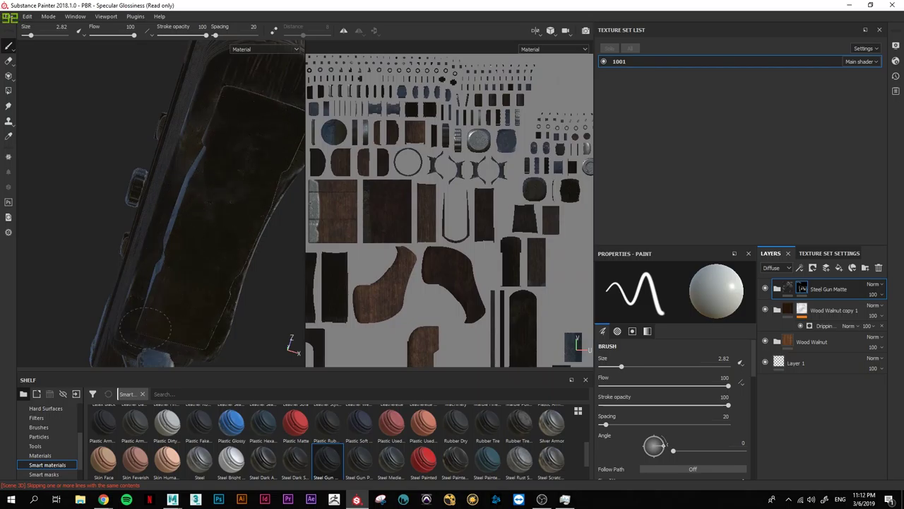
{"action": "mouse_move", "coordinate": [145, 326]}
{"action": "left_mouse_down", "text": "alt"}
{"action": "mouse_move", "coordinate": [222, 262]}
{"action": "mouse_move", "coordinate": [146, 252]}
{"action": "left_mouse_up", "text": "alt"}
{"action": "scroll", "coordinate": [181, 252], "scroll_direction": "down", "scroll_amount": 5}
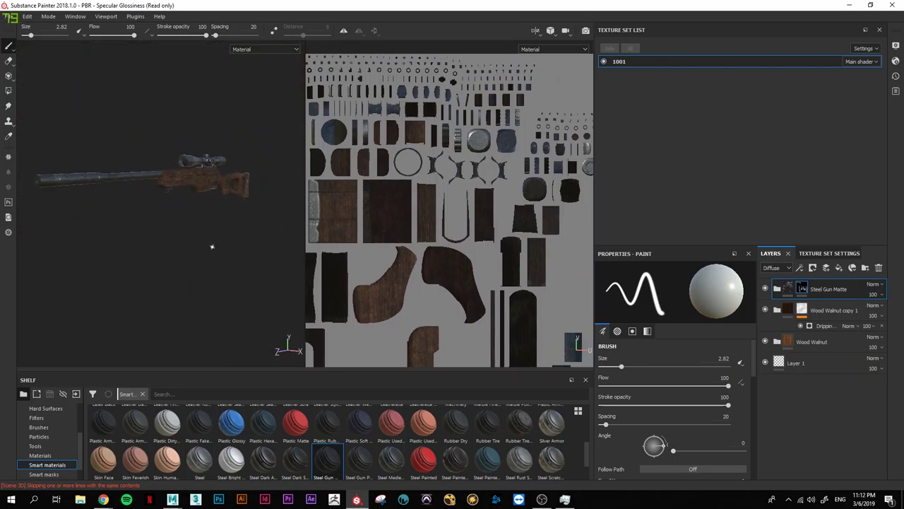
Step: Save the project as 'gun' on the Desktop
{"action": "key", "text": "ctrl+s"}
{"action": "left_click", "coordinate": [50, 101]}
{"action": "type", "text": "gun"}
{"action": "key", "text": "Return"}
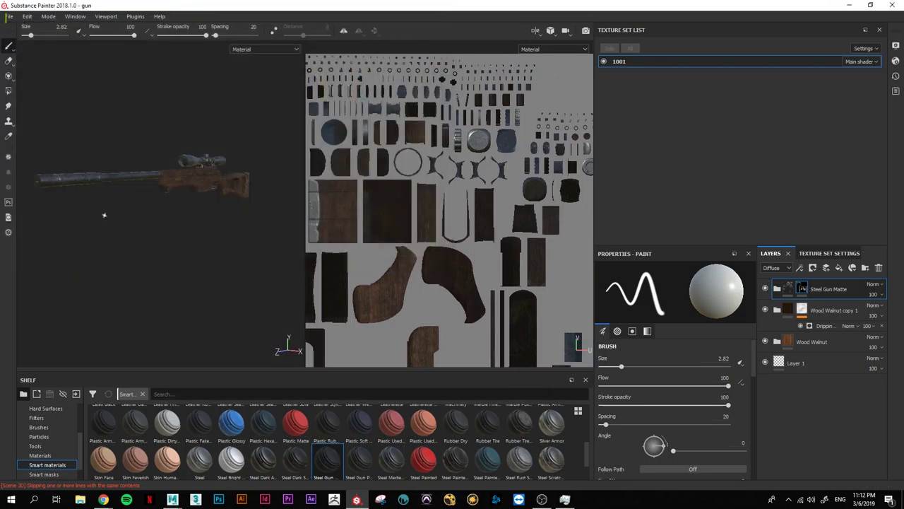
Step: Create a new folder, Folder 1, at the top of the layer stack
{"action": "mouse_move", "coordinate": [238, 250]}
{"action": "left_mouse_down", "text": "alt"}
{"action": "mouse_move", "coordinate": [200, 245]}
{"action": "mouse_move", "coordinate": [189, 256]}
{"action": "left_mouse_up", "text": "alt"}
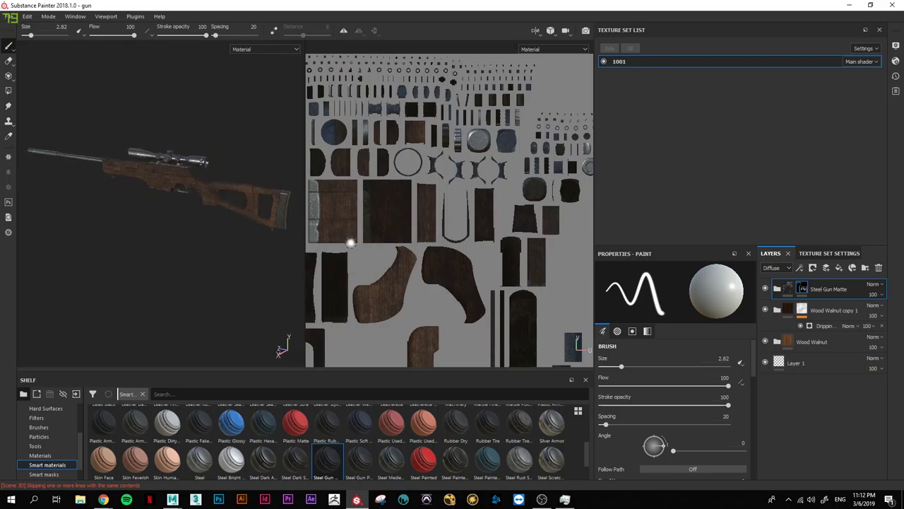
{"action": "left_click", "coordinate": [813, 267]}
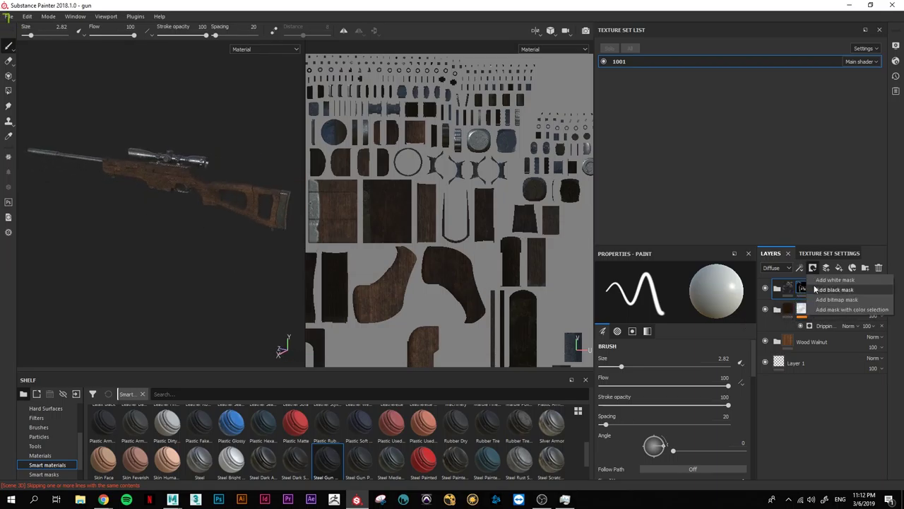
{"action": "right_click", "coordinate": [789, 289]}
{"action": "double_click", "coordinate": [794, 363]}
{"action": "left_click", "coordinate": [865, 268]}
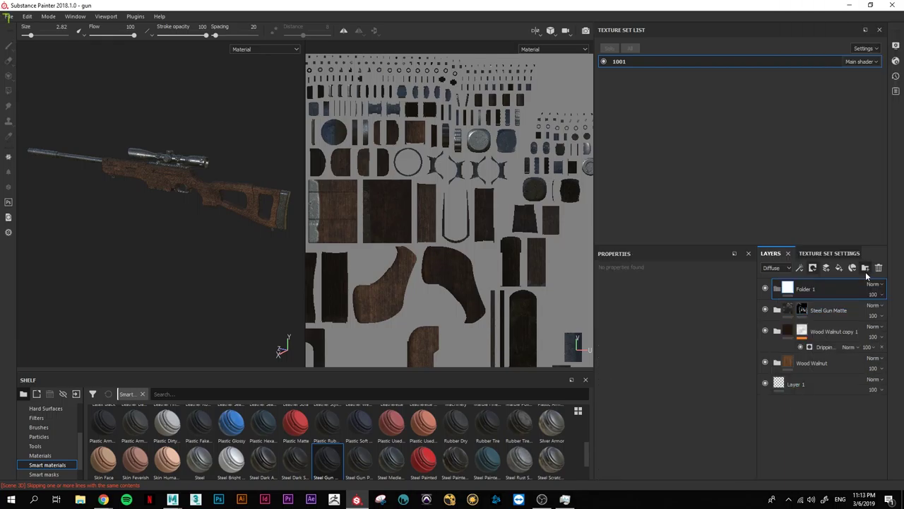
{"action": "right_click", "coordinate": [814, 309]}
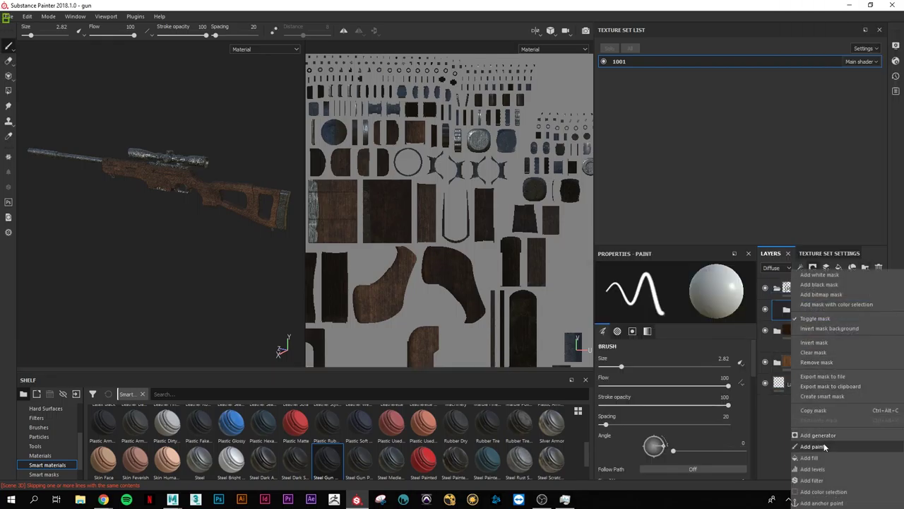
{"action": "left_click", "coordinate": [817, 435]}
Step: Give Folder 1 a black mask
{"action": "right_click", "coordinate": [806, 269]}
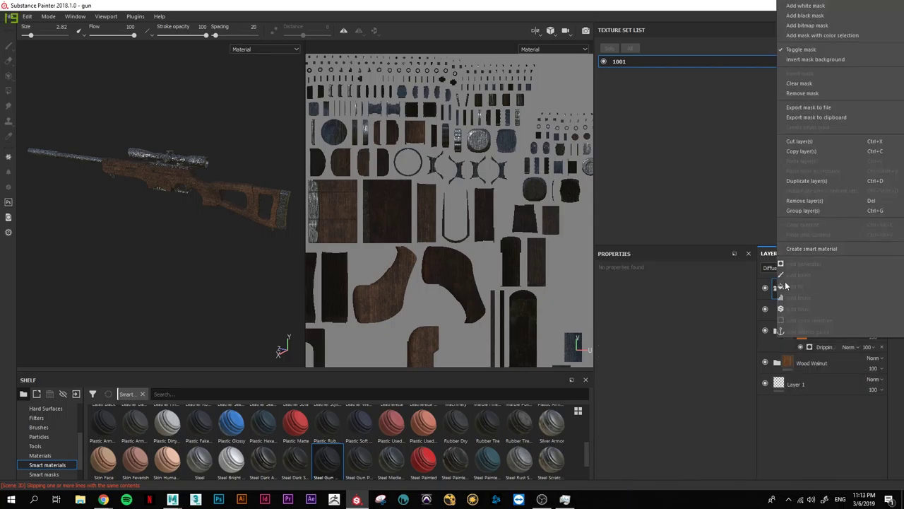
{"action": "key", "text": "Escape"}
{"action": "left_click", "coordinate": [813, 268]}
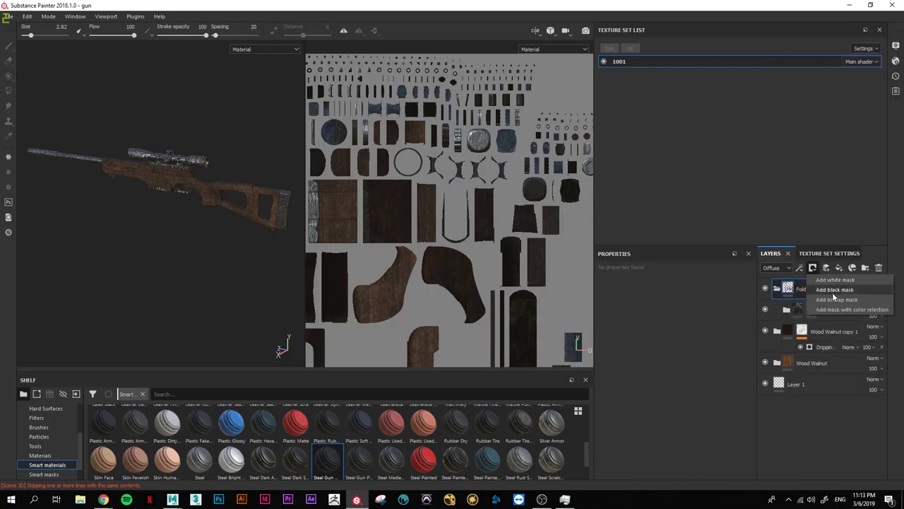
{"action": "left_click", "coordinate": [835, 289]}
{"action": "right_click", "coordinate": [804, 288]}
{"action": "key", "text": "Escape"}
Step: Add the Rust Fine material as a new layer, turning the metal parts orange
{"action": "left_click_drag", "start_coordinate": [162, 212], "coordinate": [233, 225], "text": "alt"}
{"action": "left_click", "coordinate": [40, 455]}
{"action": "left_click_drag", "start_coordinate": [520, 422], "coordinate": [850, 304]}
{"action": "right_click", "coordinate": [806, 311]}
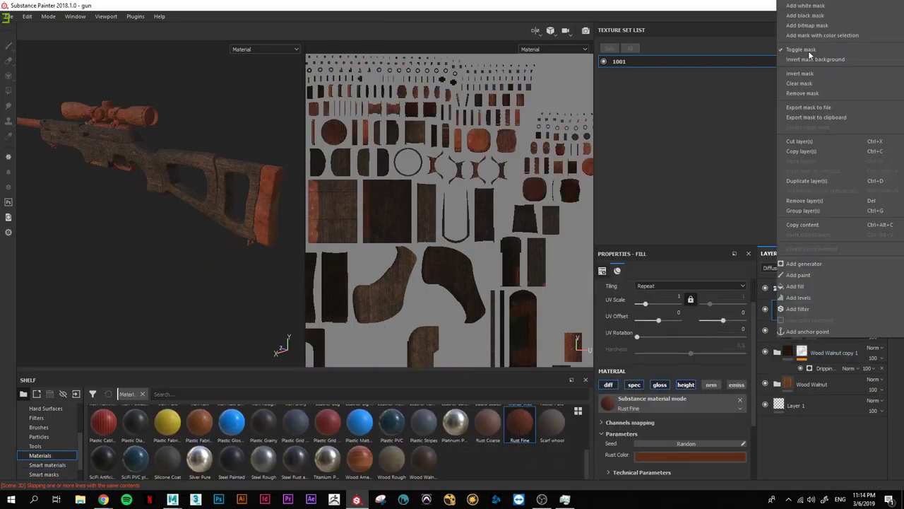
Step: Give the Rust Fine layer a black mask with a Dirt generator
{"action": "left_click", "coordinate": [811, 56]}
{"action": "right_click", "coordinate": [803, 311]}
{"action": "left_click", "coordinate": [826, 183]}
{"action": "left_click", "coordinate": [667, 288]}
{"action": "left_click", "coordinate": [426, 330]}
Step: Tune the Dirt generator to Level 0.77 and Contrast 0.74, checking the rust on the scope
{"action": "mouse_move", "coordinate": [675, 363]}
{"action": "left_mouse_down"}
{"action": "mouse_move", "coordinate": [744, 363]}
{"action": "mouse_move", "coordinate": [718, 343]}
{"action": "left_mouse_up"}
{"action": "mouse_move", "coordinate": [232, 260]}
{"action": "left_mouse_down", "text": "alt"}
{"action": "mouse_move", "coordinate": [294, 252]}
{"action": "mouse_move", "coordinate": [227, 208]}
{"action": "left_mouse_up", "text": "alt"}
{"action": "left_click_drag", "start_coordinate": [744, 364], "coordinate": [735, 364]}
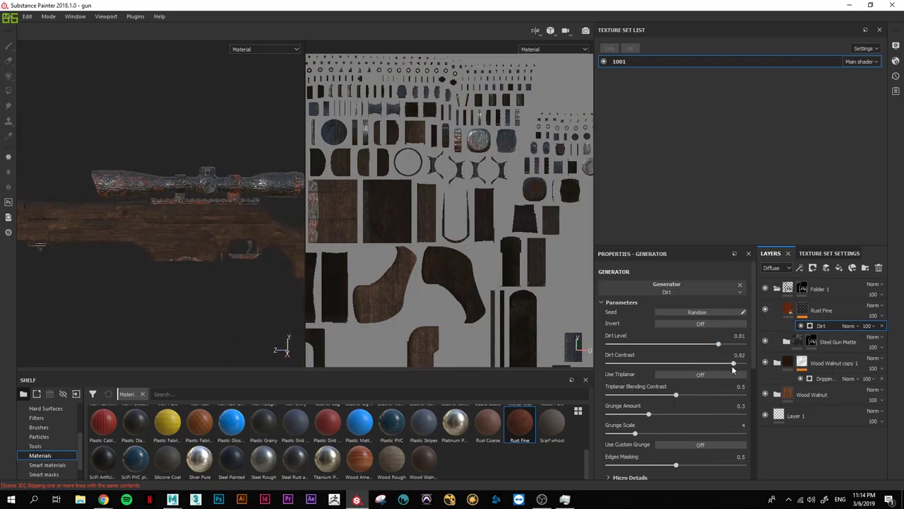
{"action": "mouse_move", "coordinate": [655, 363]}
{"action": "left_mouse_down"}
{"action": "mouse_move", "coordinate": [632, 363]}
{"action": "mouse_move", "coordinate": [658, 344]}
{"action": "left_mouse_up"}
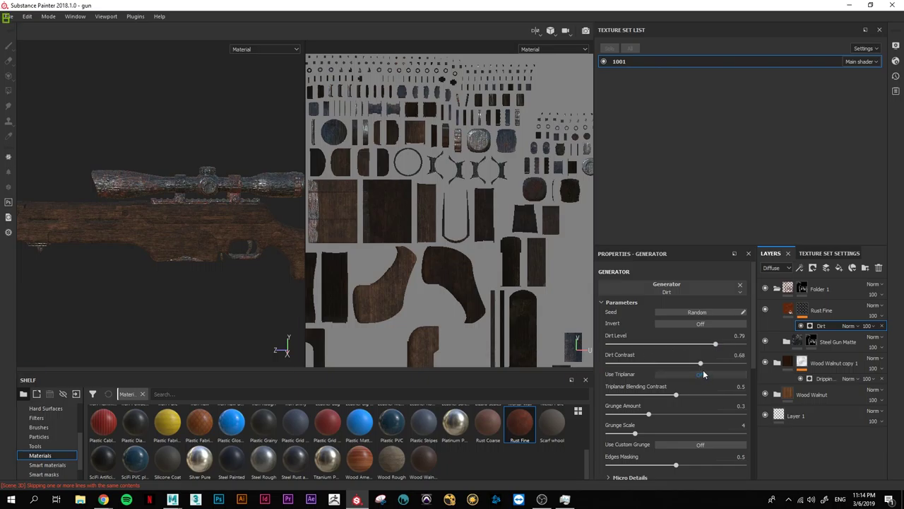
{"action": "left_click_drag", "start_coordinate": [699, 363], "coordinate": [708, 363]}
{"action": "mouse_move", "coordinate": [212, 212]}
{"action": "left_mouse_down", "text": "alt"}
{"action": "mouse_move", "coordinate": [170, 210]}
{"action": "mouse_move", "coordinate": [297, 242]}
{"action": "left_mouse_up", "text": "alt"}
{"action": "scroll", "coordinate": [170, 210], "scroll_direction": "up", "scroll_amount": 5}
{"action": "left_click_drag", "start_coordinate": [716, 347], "coordinate": [708, 349]}
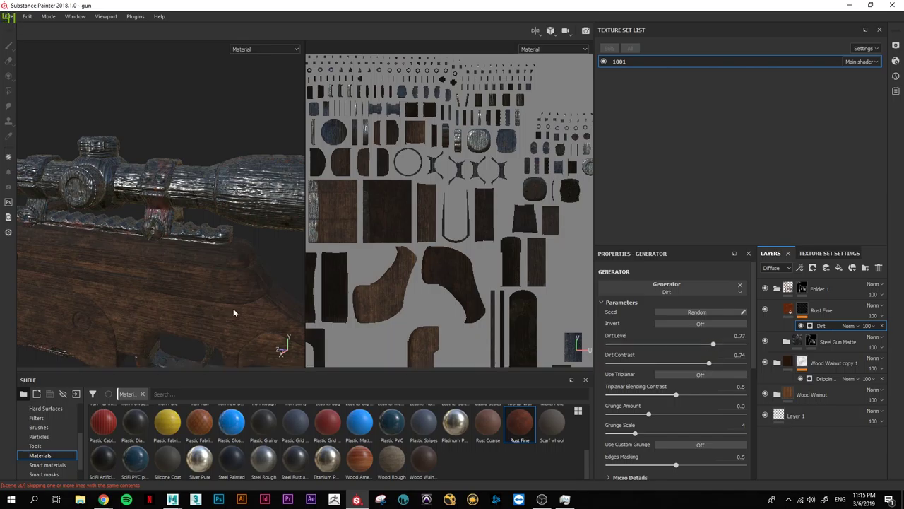
{"action": "scroll", "coordinate": [233, 308], "scroll_direction": "down", "scroll_amount": 5}
{"action": "left_click_drag", "start_coordinate": [217, 206], "coordinate": [183, 240], "text": "alt"}
{"action": "left_click", "coordinate": [61, 466]}
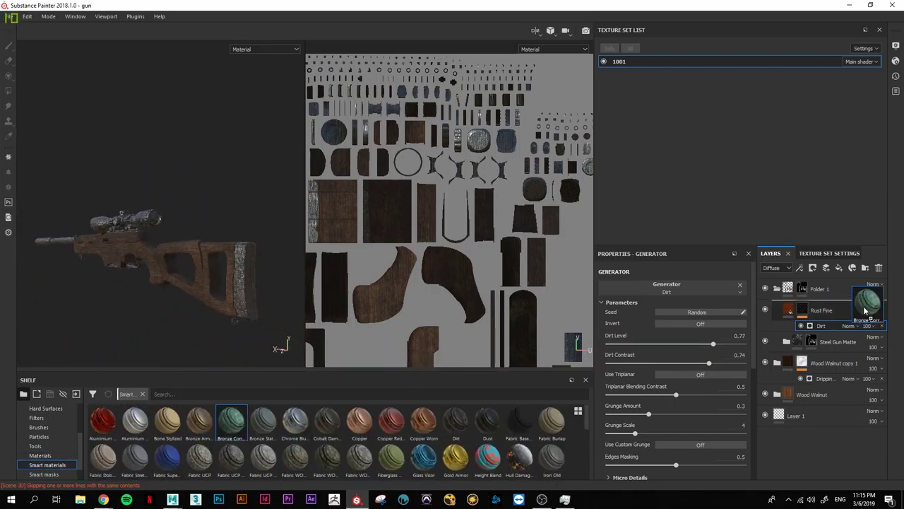
Step: Add Bronze Corroded above Rust Fine with a black mask driven by a Dirt generator
{"action": "left_click_drag", "start_coordinate": [865, 309], "coordinate": [801, 303]}
{"action": "right_click", "coordinate": [816, 311]}
{"action": "left_click", "coordinate": [820, 185]}
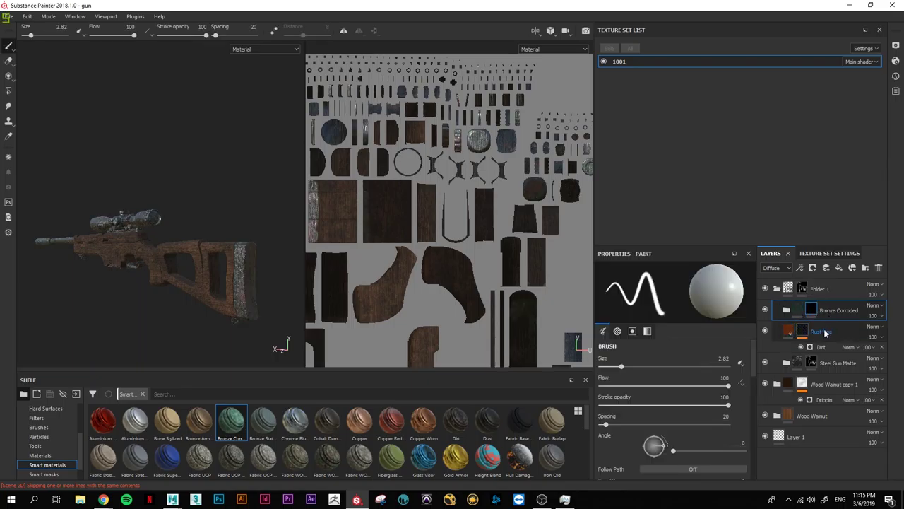
{"action": "right_click", "coordinate": [815, 312]}
{"action": "left_click", "coordinate": [830, 241]}
{"action": "left_click", "coordinate": [784, 321]}
{"action": "left_click_drag", "start_coordinate": [278, 255], "coordinate": [236, 322], "text": "alt"}
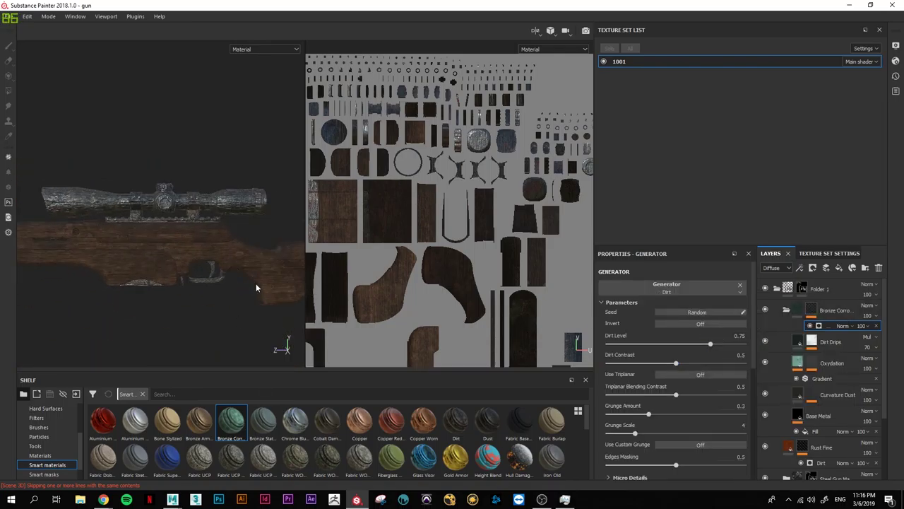
{"action": "scroll", "coordinate": [591, 462], "scroll_direction": "down", "scroll_amount": 2}
{"action": "scroll", "coordinate": [590, 452], "scroll_direction": "down", "scroll_amount": 2}
Step: Add the Steel Dark Stained smart material above Steel Gun Matte and give it a black mask
{"action": "scroll", "coordinate": [590, 452], "scroll_direction": "down", "scroll_amount": 1}
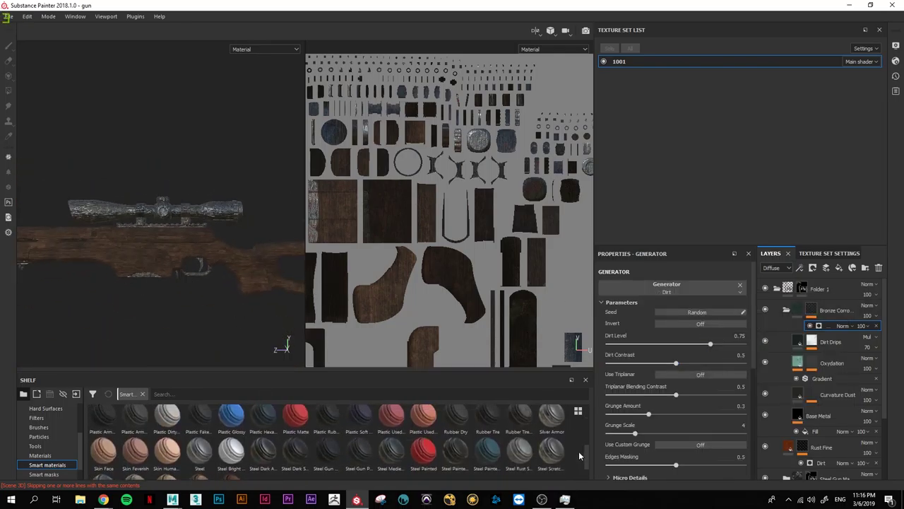
{"action": "mouse_move", "coordinate": [295, 449]}
{"action": "left_mouse_down"}
{"action": "mouse_move", "coordinate": [846, 296]}
{"action": "mouse_move", "coordinate": [259, 430]}
{"action": "mouse_move", "coordinate": [819, 400]}
{"action": "left_mouse_up"}
{"action": "scroll", "coordinate": [193, 273], "scroll_direction": "up", "scroll_amount": 5}
{"action": "scroll", "coordinate": [286, 248], "scroll_direction": "up", "scroll_amount": 3}
{"action": "scroll", "coordinate": [826, 368], "scroll_direction": "down", "scroll_amount": 3}
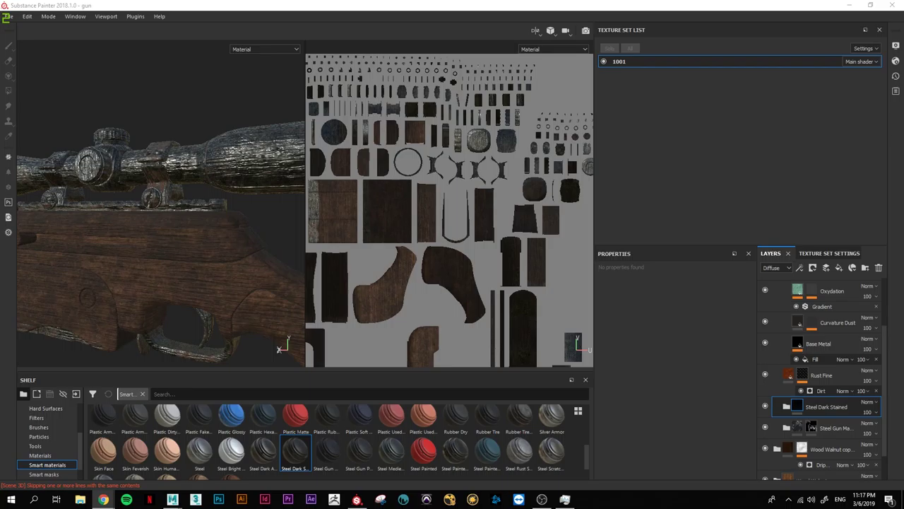
{"action": "scroll", "coordinate": [245, 234], "scroll_direction": "down", "scroll_amount": 3}
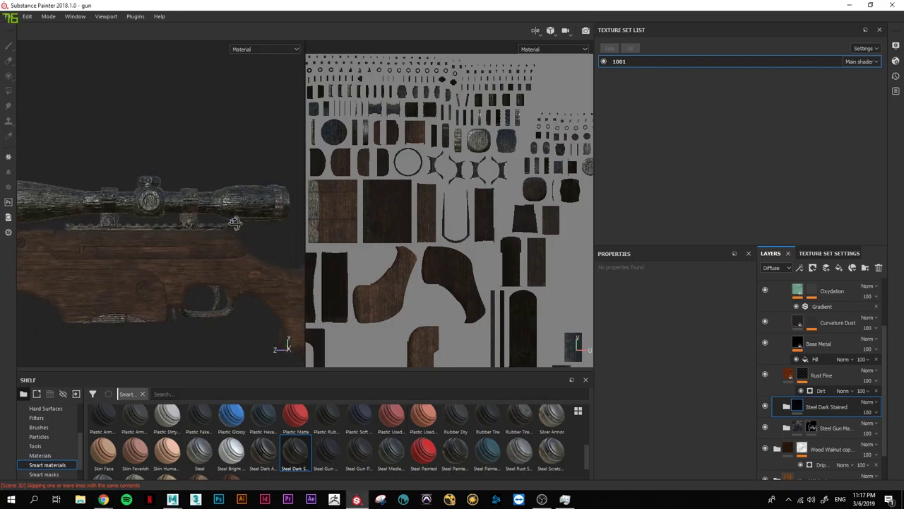
{"action": "scroll", "coordinate": [246, 235], "scroll_direction": "down", "scroll_amount": 2}
{"action": "left_click", "coordinate": [825, 288]}
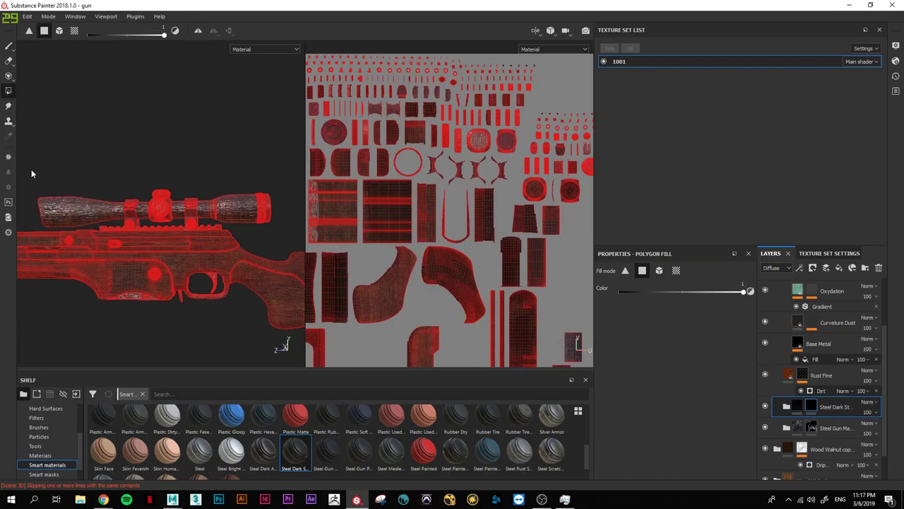
{"action": "left_click_drag", "start_coordinate": [231, 158], "coordinate": [222, 136], "text": "alt"}
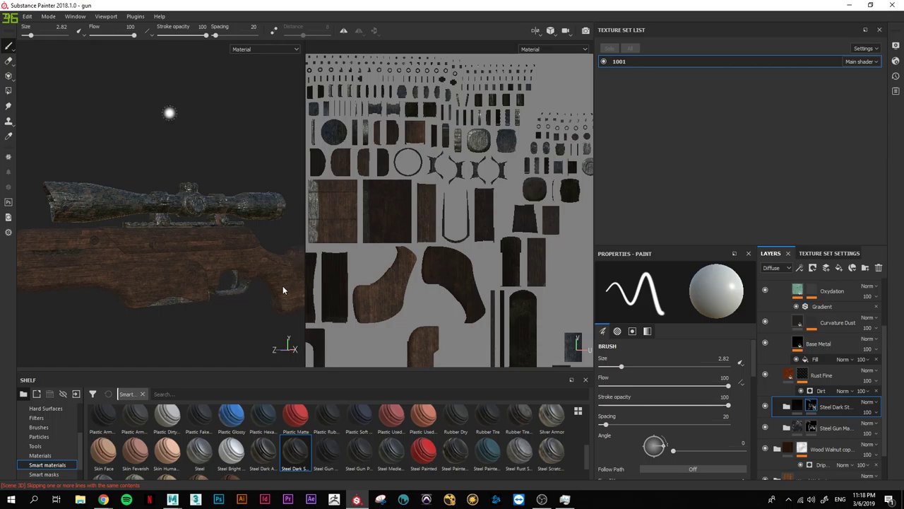
{"action": "key", "text": "F10"}
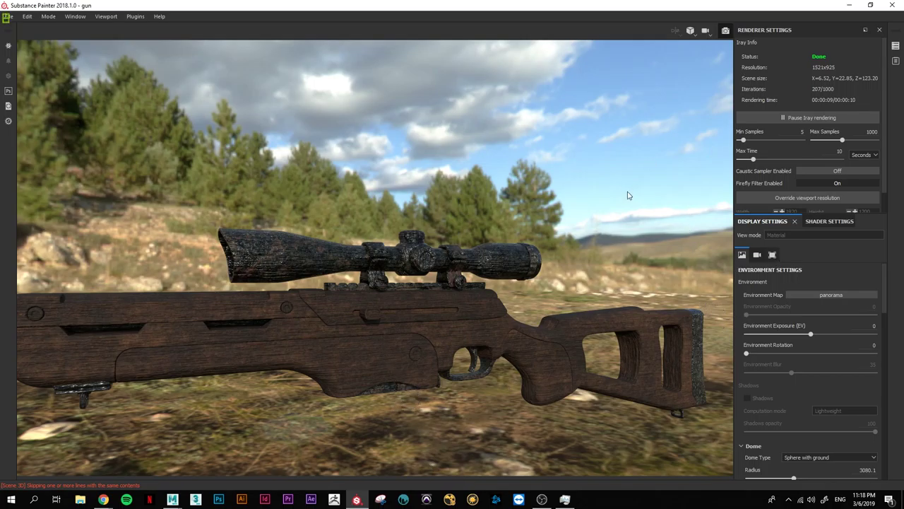
{"action": "key", "text": "F9"}
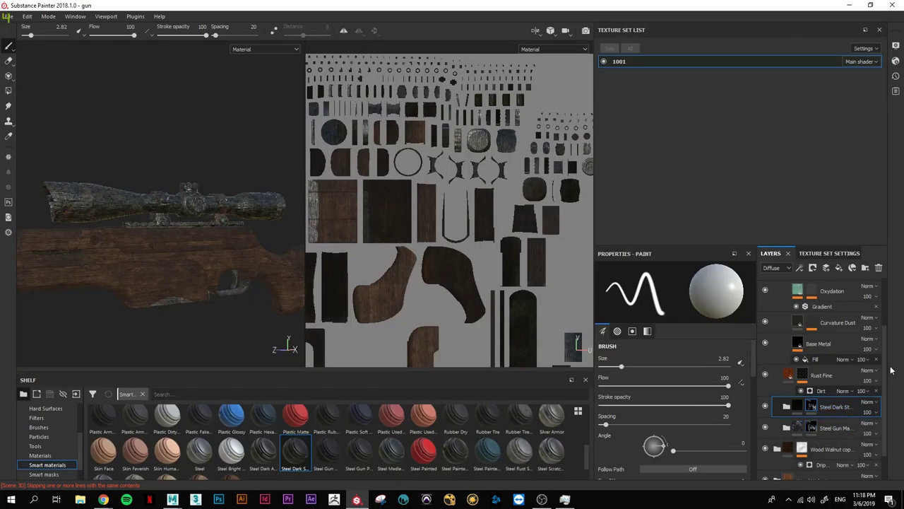
{"action": "scroll", "coordinate": [798, 424], "scroll_direction": "down", "scroll_amount": 1}
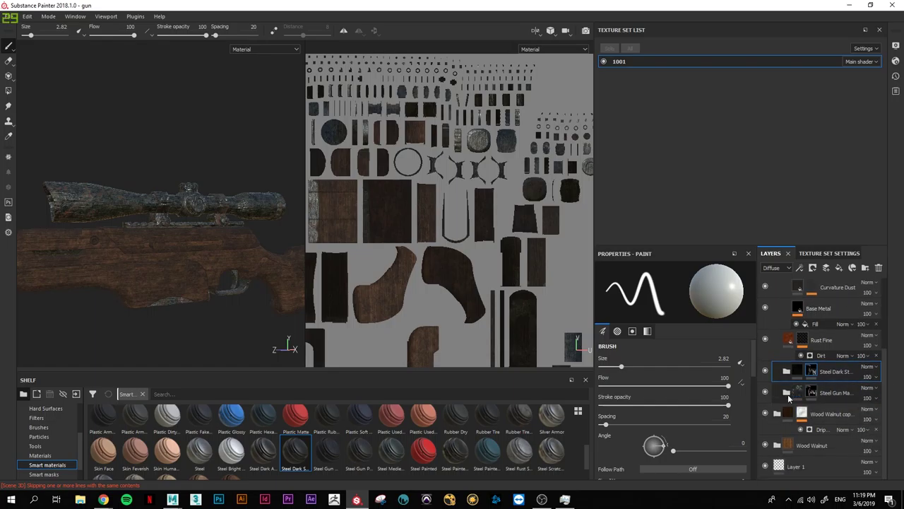
Step: Select Steel Gun Matte and bring up the 2D view's display channel list
{"action": "left_click", "coordinate": [839, 396]}
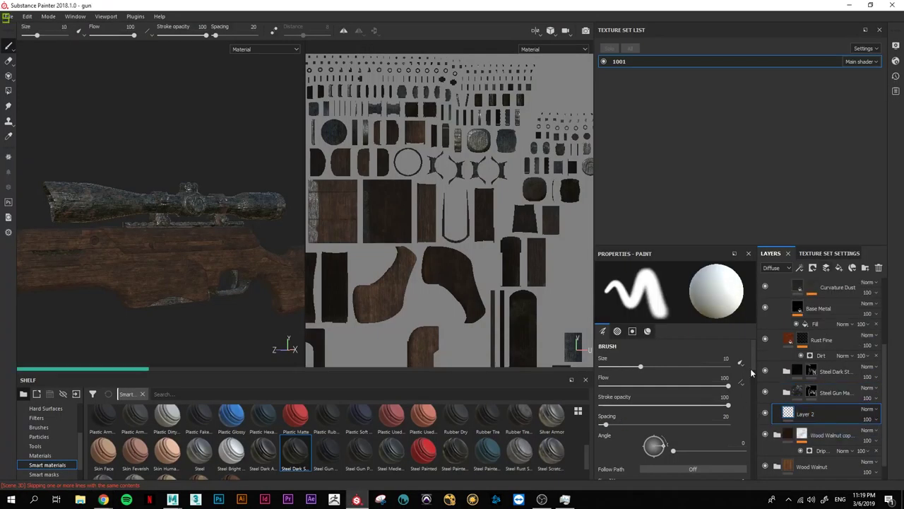
{"action": "scroll", "coordinate": [735, 406], "scroll_direction": "down", "scroll_amount": 5}
{"action": "scroll", "coordinate": [685, 436], "scroll_direction": "down", "scroll_amount": 1}
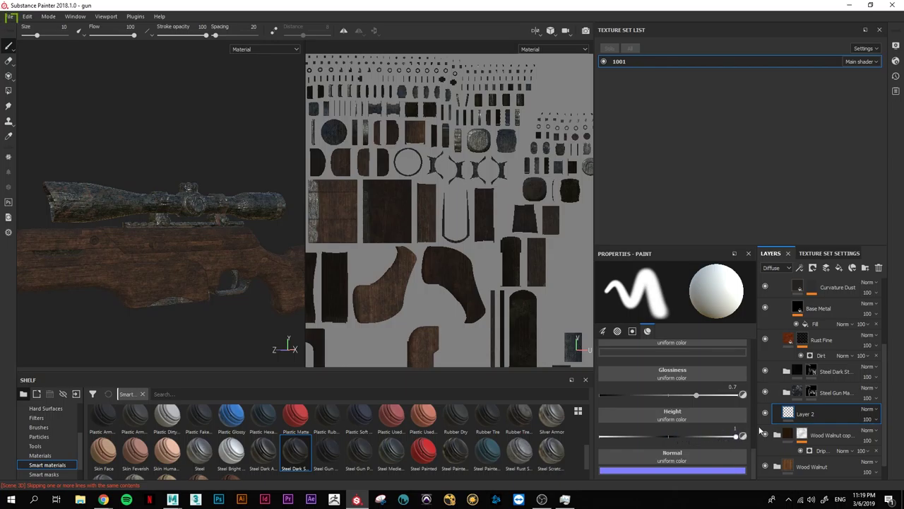
{"action": "scroll", "coordinate": [134, 201], "scroll_direction": "down", "scroll_amount": 5}
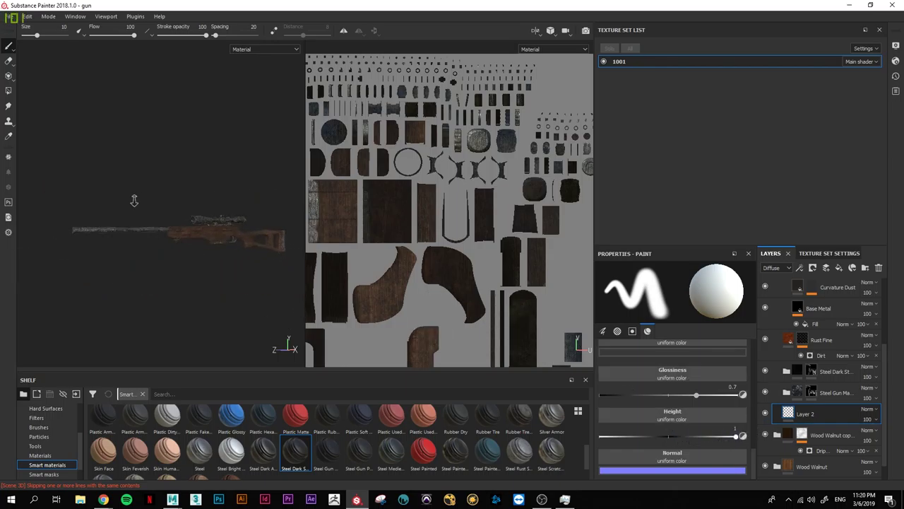
{"action": "left_click", "coordinate": [8, 90]}
{"action": "left_click", "coordinate": [8, 45]}
{"action": "scroll", "coordinate": [163, 233], "scroll_direction": "up", "scroll_amount": 5}
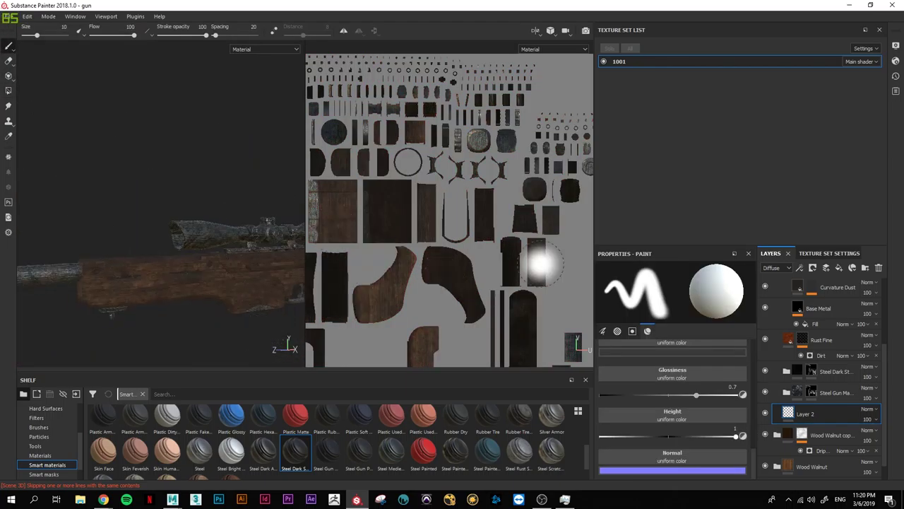
{"action": "left_click", "coordinate": [551, 49]}
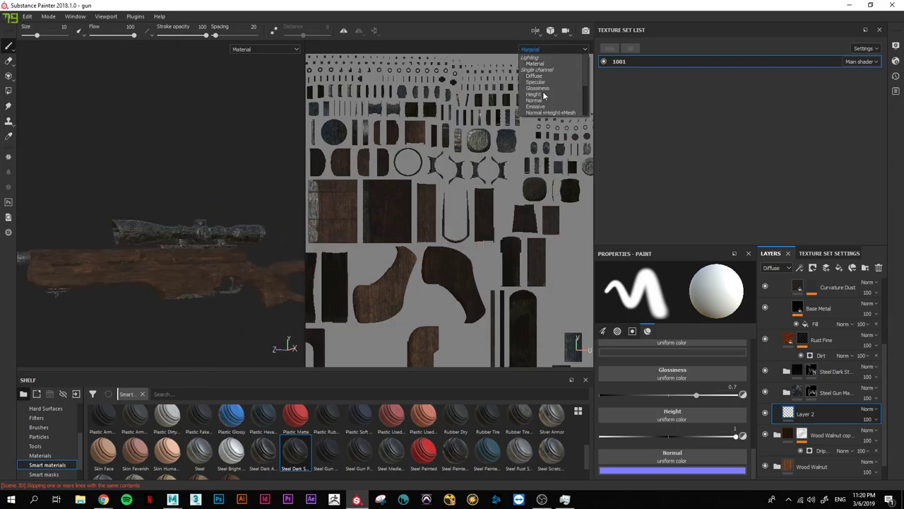
Step: Show the Height channel in both views and set the diffuse colour to black
{"action": "left_click", "coordinate": [535, 95]}
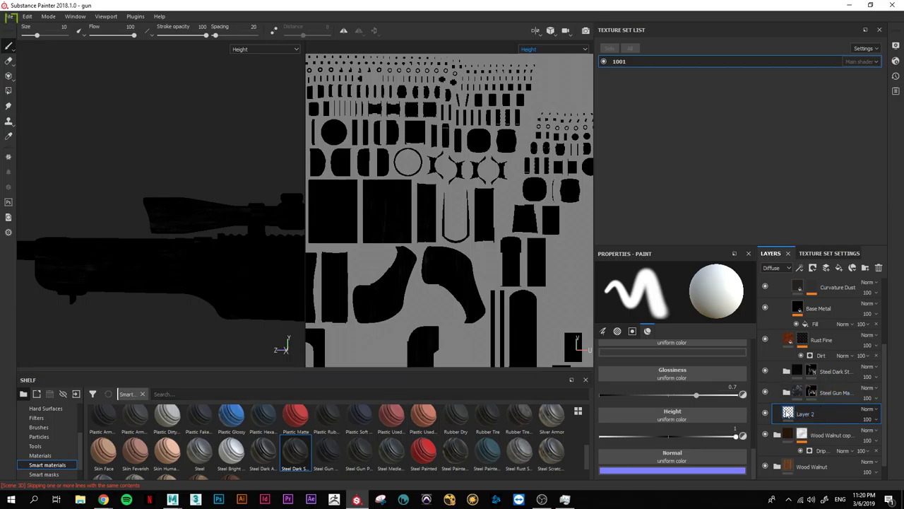
{"action": "scroll", "coordinate": [753, 457], "scroll_direction": "up", "scroll_amount": 3}
{"action": "left_click", "coordinate": [671, 418]}
{"action": "left_click", "coordinate": [706, 424]}
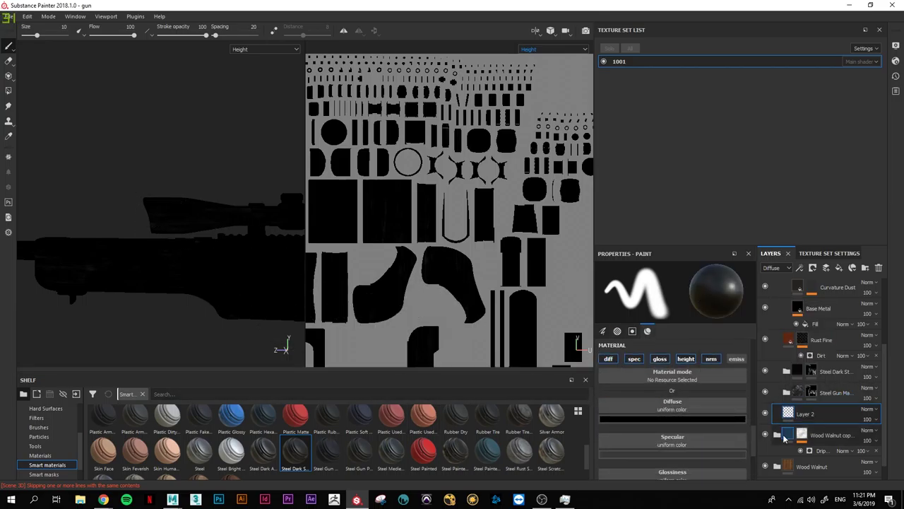
Step: Group the Wood Walnut copy layer into a new Folder 2
{"action": "left_click", "coordinate": [802, 435]}
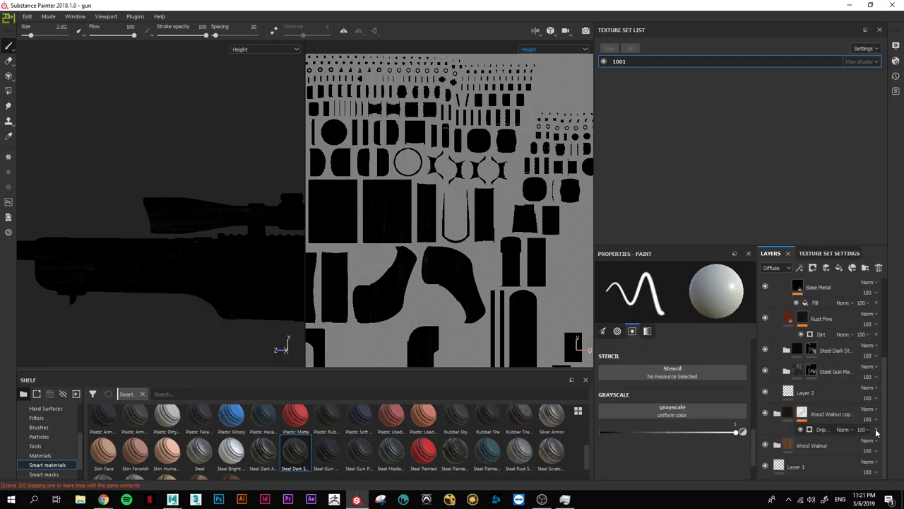
{"action": "mouse_move", "coordinate": [876, 432]}
{"action": "left_mouse_down"}
{"action": "mouse_move", "coordinate": [835, 415]}
{"action": "mouse_move", "coordinate": [812, 424]}
{"action": "left_mouse_up"}
{"action": "left_click", "coordinate": [818, 452]}
{"action": "left_click", "coordinate": [835, 394]}
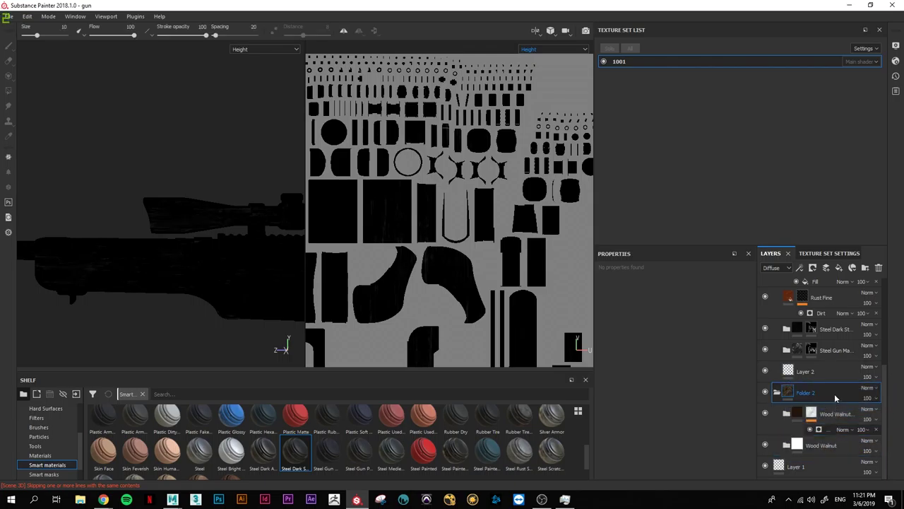
Step: Add a mask with a Levels adjustment to Folder 2
{"action": "right_click", "coordinate": [836, 399]}
{"action": "left_click", "coordinate": [823, 66]}
{"action": "right_click", "coordinate": [802, 394]}
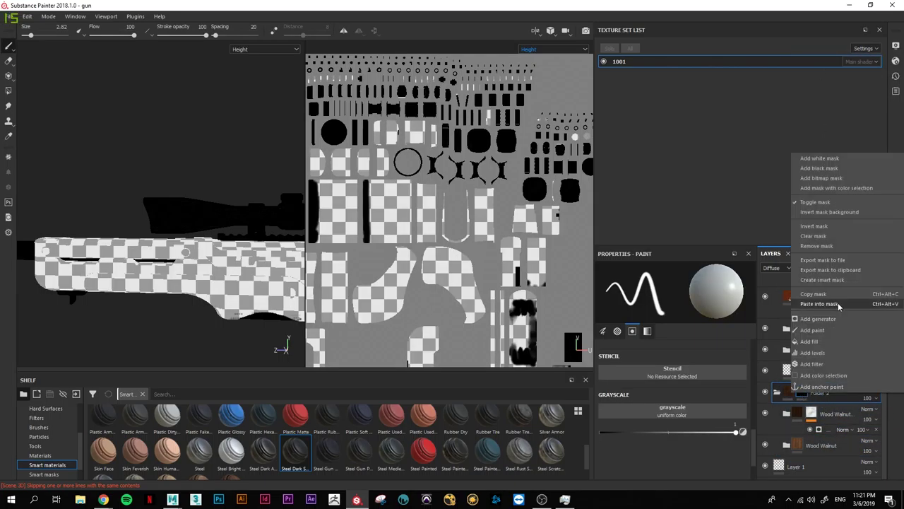
{"action": "left_click", "coordinate": [839, 305]}
{"action": "right_click", "coordinate": [808, 393]}
{"action": "left_click", "coordinate": [812, 351]}
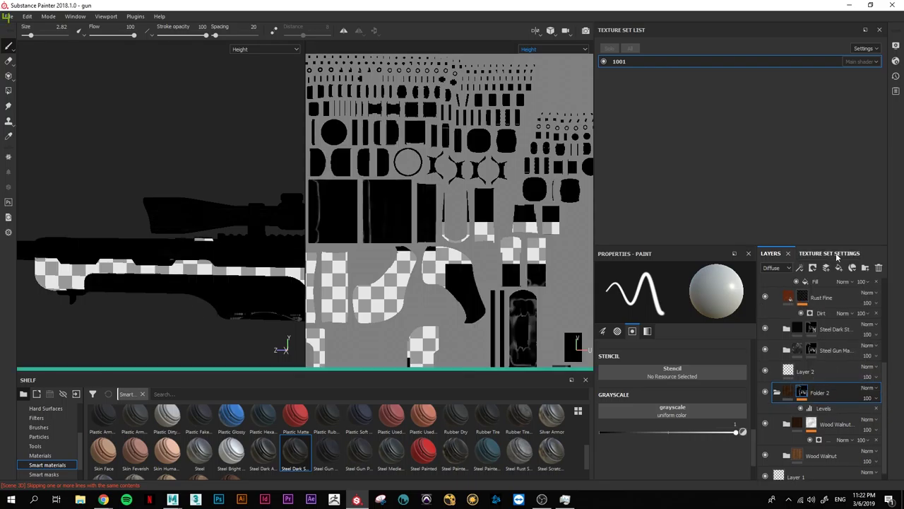
Step: Lower the mask paint value toward black and paint out parts of Folder 2 on the rifle
{"action": "mouse_move", "coordinate": [146, 323]}
{"action": "left_mouse_down", "text": "alt"}
{"action": "mouse_move", "coordinate": [163, 212]}
{"action": "mouse_move", "coordinate": [177, 205]}
{"action": "left_mouse_up", "text": "alt"}
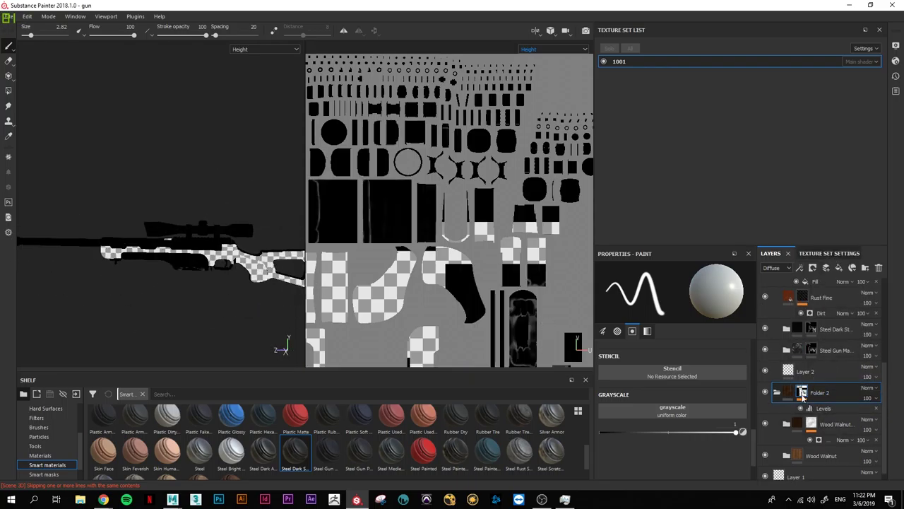
{"action": "left_click_drag", "start_coordinate": [742, 432], "coordinate": [600, 432]}
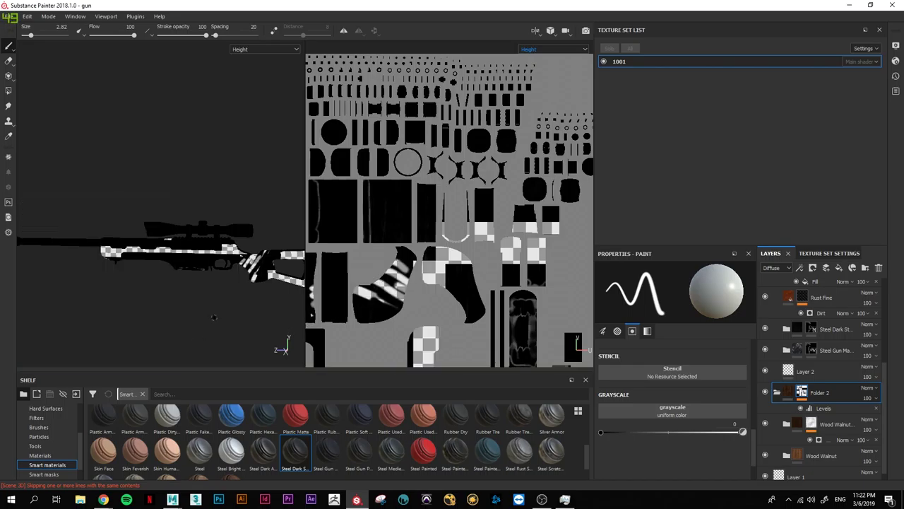
{"action": "mouse_move", "coordinate": [155, 297]}
{"action": "left_mouse_down", "text": "alt"}
{"action": "mouse_move", "coordinate": [150, 335]}
{"action": "mouse_move", "coordinate": [153, 267]}
{"action": "mouse_move", "coordinate": [204, 312]}
{"action": "left_mouse_up", "text": "alt"}
Step: Return to the full material view and zoom the UV view onto the stock's island
{"action": "key", "text": "m"}
{"action": "scroll", "coordinate": [153, 265], "scroll_direction": "down", "scroll_amount": 5}
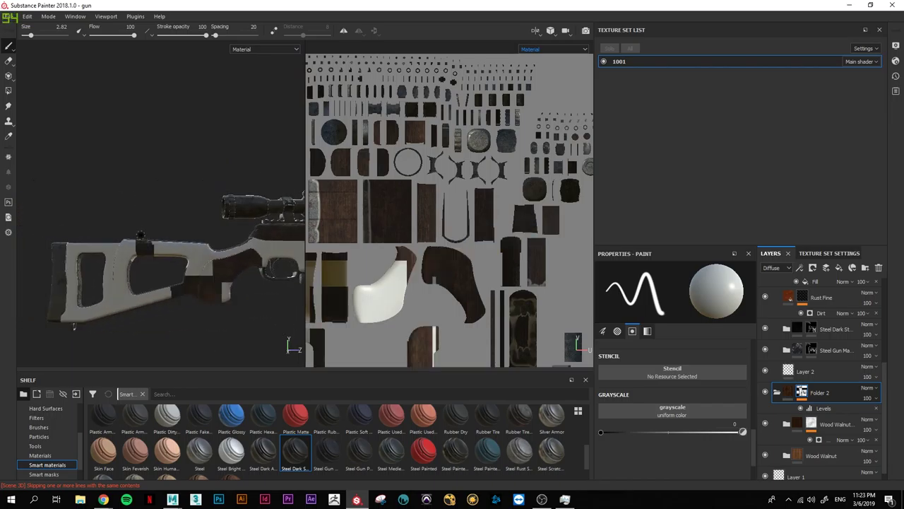
{"action": "scroll", "coordinate": [443, 219], "scroll_direction": "up", "scroll_amount": 3}
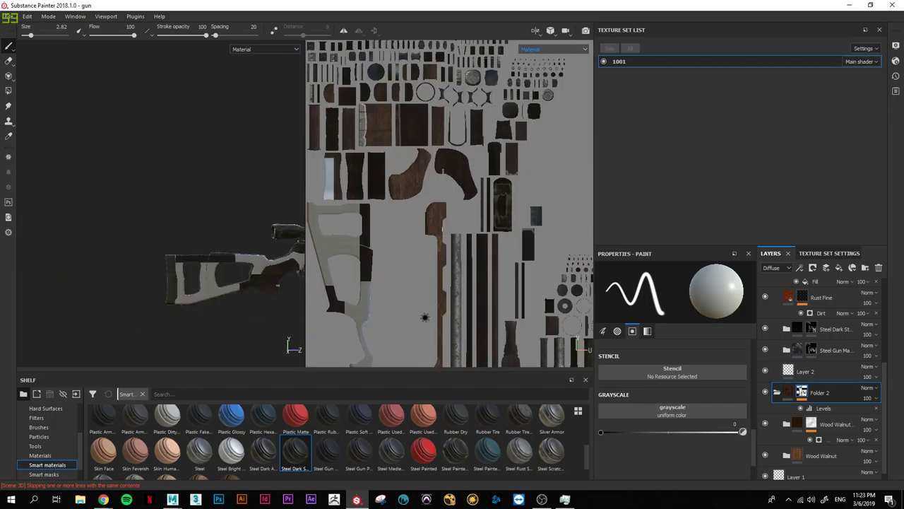
{"action": "scroll", "coordinate": [425, 317], "scroll_direction": "up", "scroll_amount": 3}
{"action": "middle_click_drag", "start_coordinate": [418, 283], "coordinate": [400, 207]}
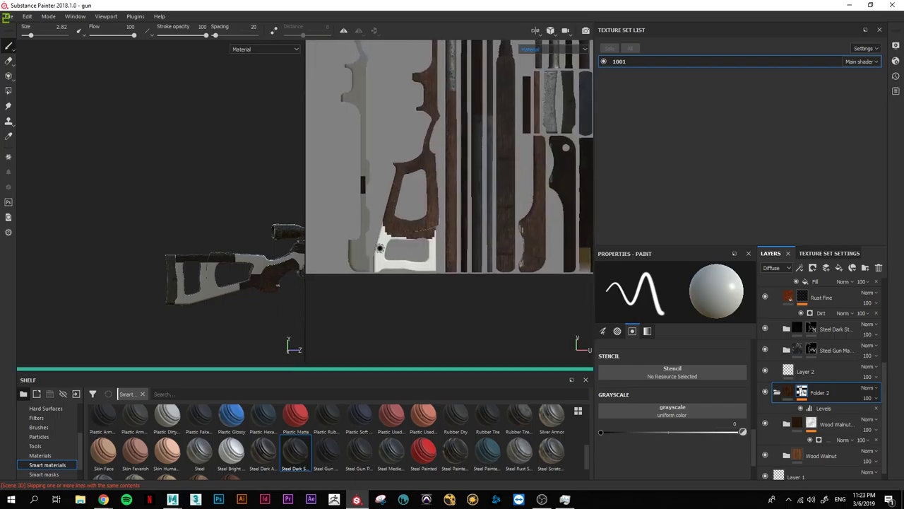
{"action": "scroll", "coordinate": [410, 234], "scroll_direction": "up", "scroll_amount": 2}
Step: Enlarge the brush to about 30 and paint the walnut wood back over the stock island
{"action": "right_click_drag", "start_coordinate": [395, 157], "coordinate": [396, 157], "text": "ctrl"}
{"action": "scroll", "coordinate": [396, 156], "scroll_direction": "down", "scroll_amount": 3}
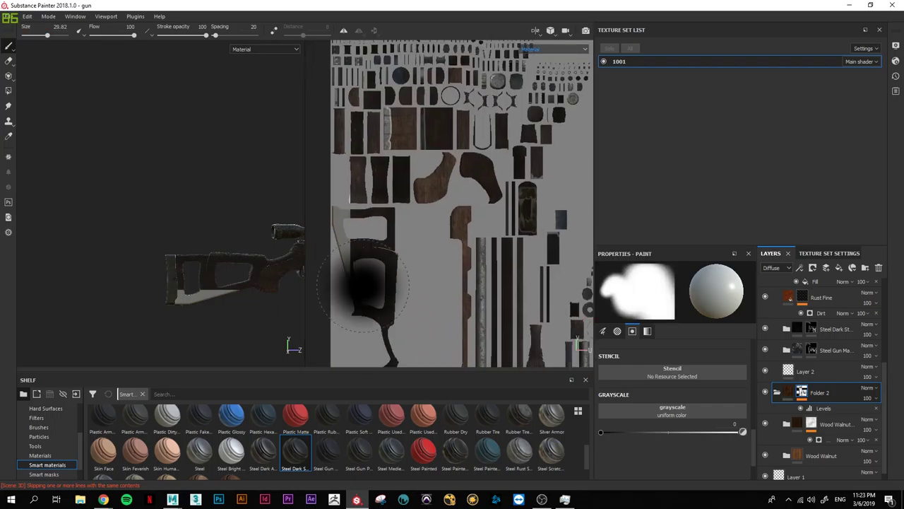
{"action": "right_click_drag", "start_coordinate": [396, 261], "coordinate": [367, 261], "text": "ctrl"}
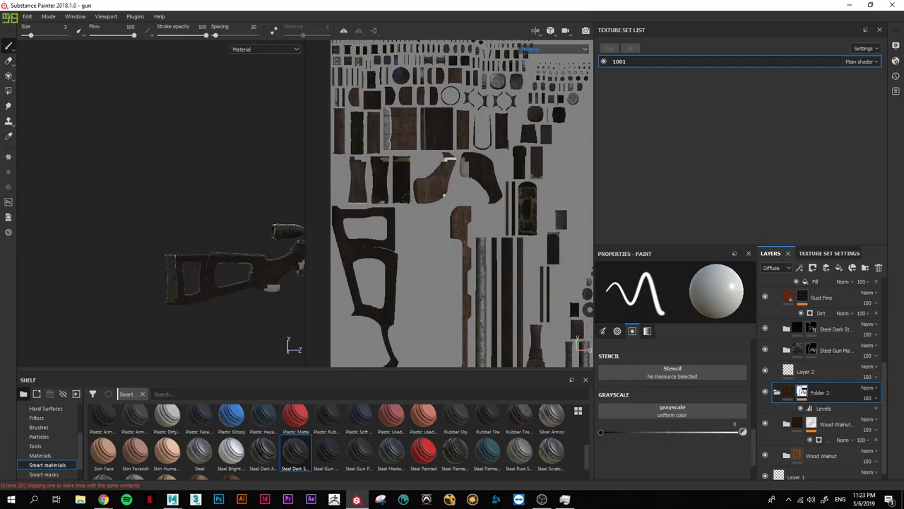
{"action": "scroll", "coordinate": [452, 204], "scroll_direction": "up", "scroll_amount": 2}
{"action": "scroll", "coordinate": [163, 234], "scroll_direction": "down", "scroll_amount": 2}
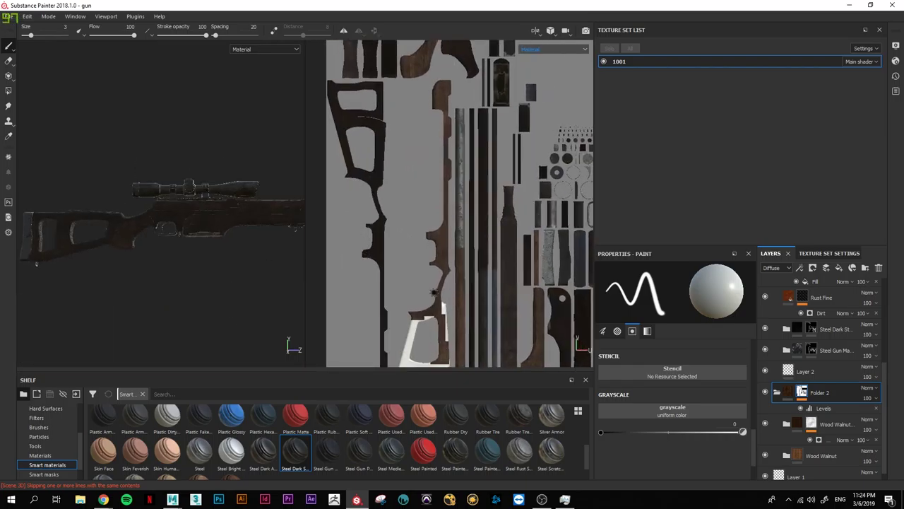
{"action": "scroll", "coordinate": [452, 205], "scroll_direction": "up", "scroll_amount": 1}
{"action": "scroll", "coordinate": [422, 308], "scroll_direction": "down", "scroll_amount": 1}
Step: Show the rifle in the 3D-only view and orbit to a rear three-quarter angle
{"action": "left_click_drag", "start_coordinate": [212, 234], "coordinate": [254, 226], "text": "alt"}
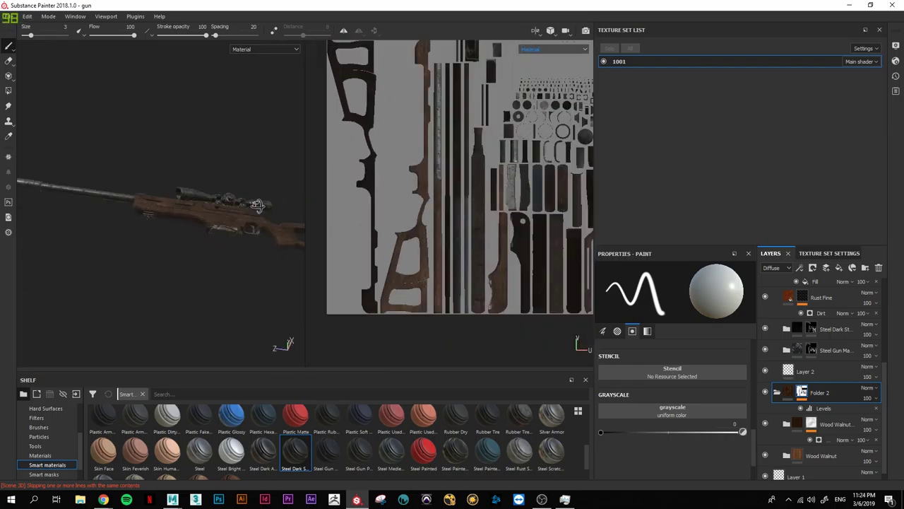
{"action": "scroll", "coordinate": [265, 226], "scroll_direction": "up", "scroll_amount": 3}
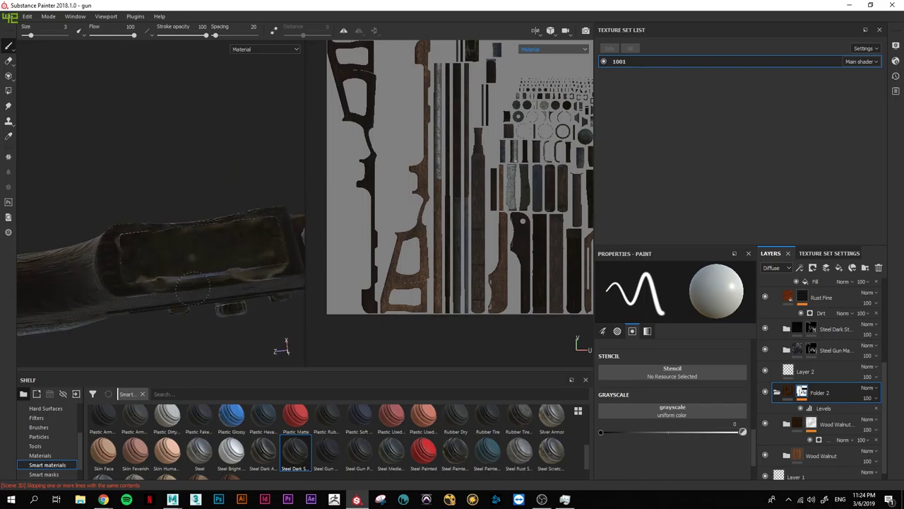
{"action": "mouse_move", "coordinate": [177, 269]}
{"action": "left_mouse_down", "text": "alt"}
{"action": "mouse_move", "coordinate": [210, 276]}
{"action": "mouse_move", "coordinate": [87, 254]}
{"action": "left_mouse_up", "text": "alt"}
{"action": "scroll", "coordinate": [210, 276], "scroll_direction": "down", "scroll_amount": 3}
{"action": "scroll", "coordinate": [241, 256], "scroll_direction": "up", "scroll_amount": 2}
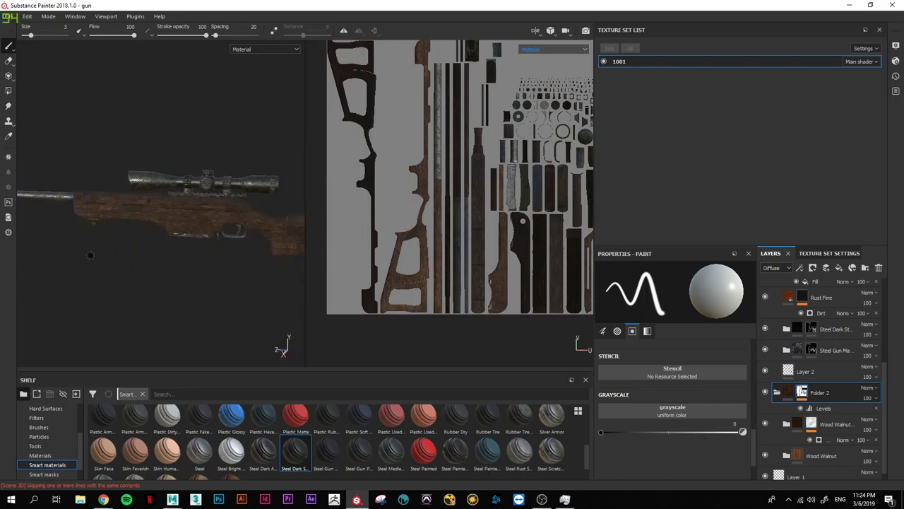
{"action": "left_click", "coordinate": [520, 55]}
{"action": "key", "text": "F2"}
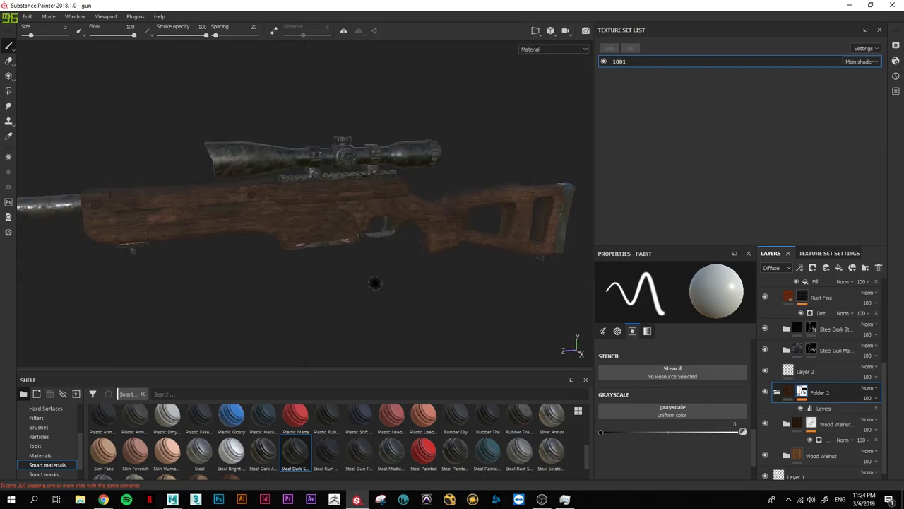
{"action": "left_click_drag", "start_coordinate": [292, 304], "coordinate": [44, 57], "text": "alt"}
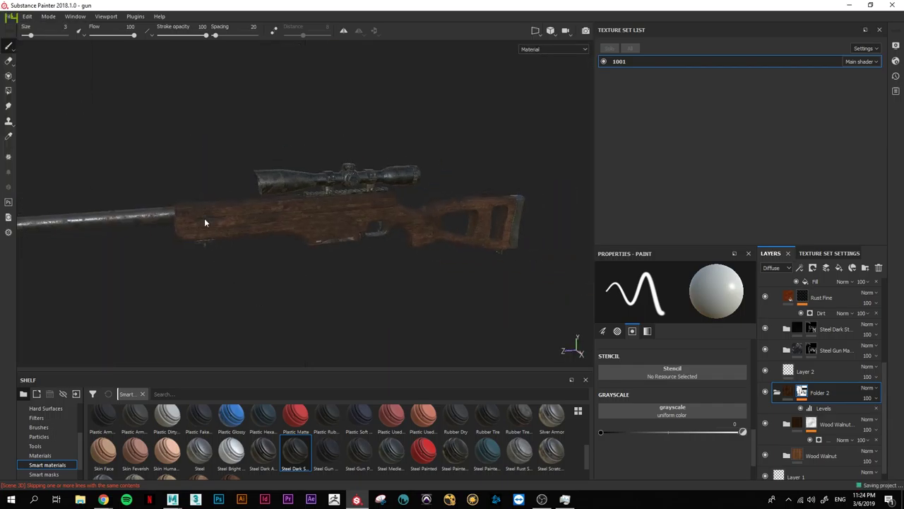
{"action": "right_click", "coordinate": [226, 269]}
{"action": "mouse_move", "coordinate": [226, 269]}
{"action": "left_mouse_down", "text": "alt"}
{"action": "mouse_move", "coordinate": [309, 246]}
{"action": "mouse_move", "coordinate": [128, 147]}
{"action": "left_mouse_up", "text": "alt"}
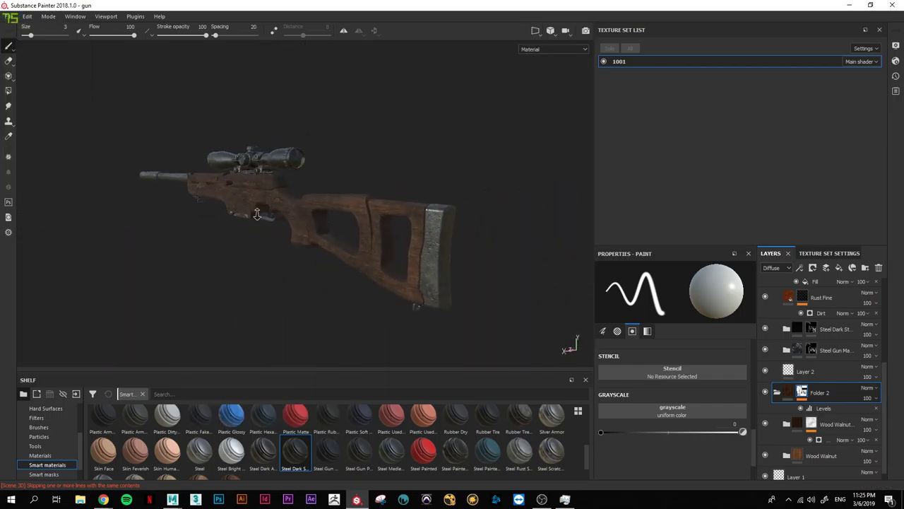
Step: Render the rifle in Iray using the studio_02 environment map
{"action": "key", "text": "F10"}
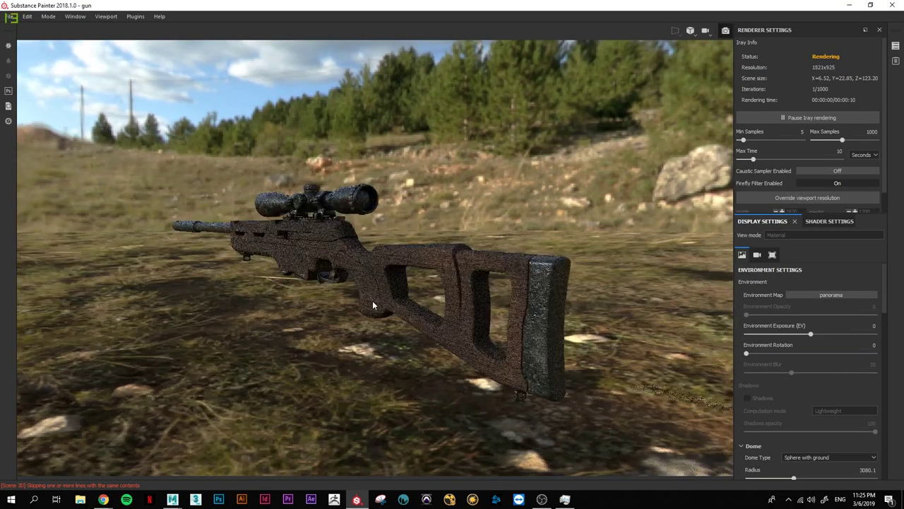
{"action": "left_click", "coordinate": [853, 295]}
{"action": "left_click", "coordinate": [781, 406]}
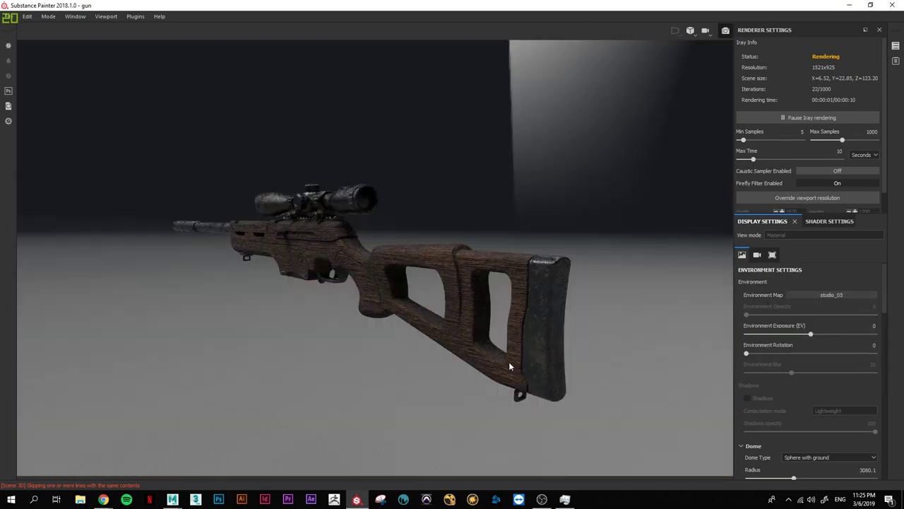
{"action": "left_click", "coordinate": [838, 292]}
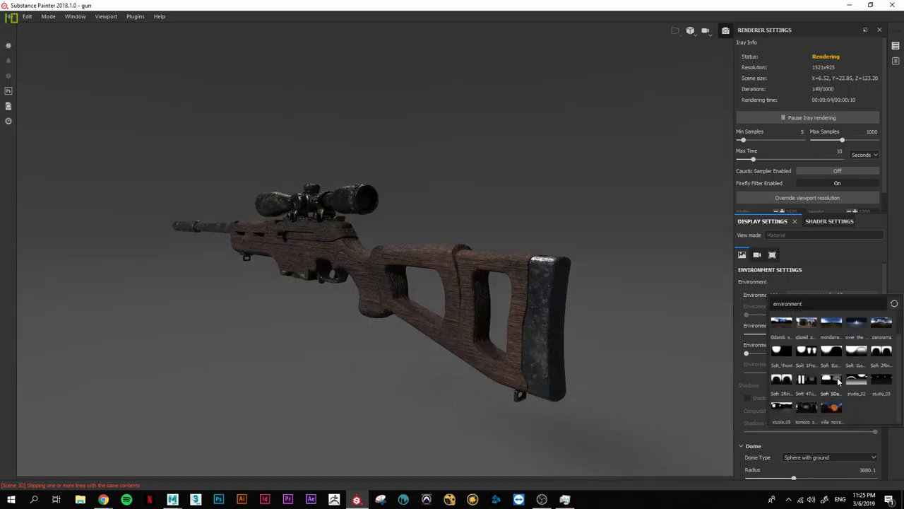
{"action": "left_click", "coordinate": [841, 381]}
Step: Adjust exposure, use a flat clear-colour background, and render the rifle side-on before leaving Iray
{"action": "left_click_drag", "start_coordinate": [882, 305], "coordinate": [897, 348]}
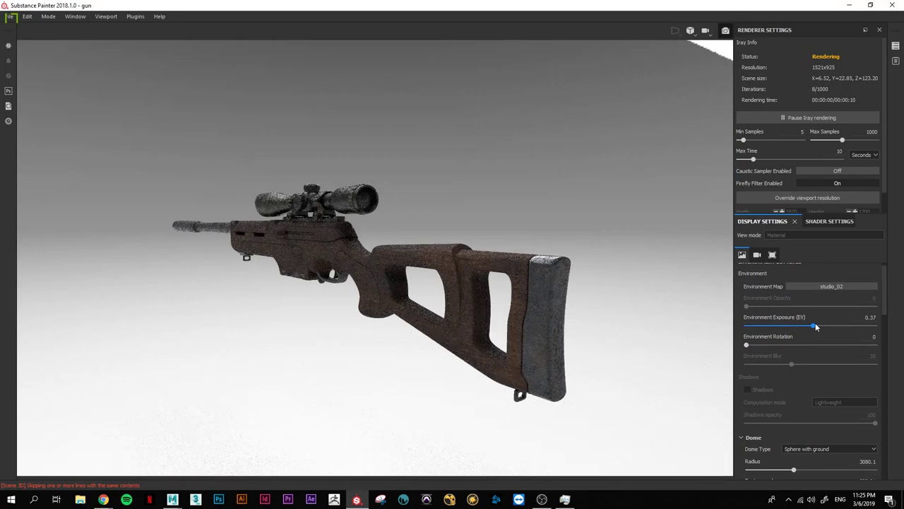
{"action": "left_click", "coordinate": [749, 368]}
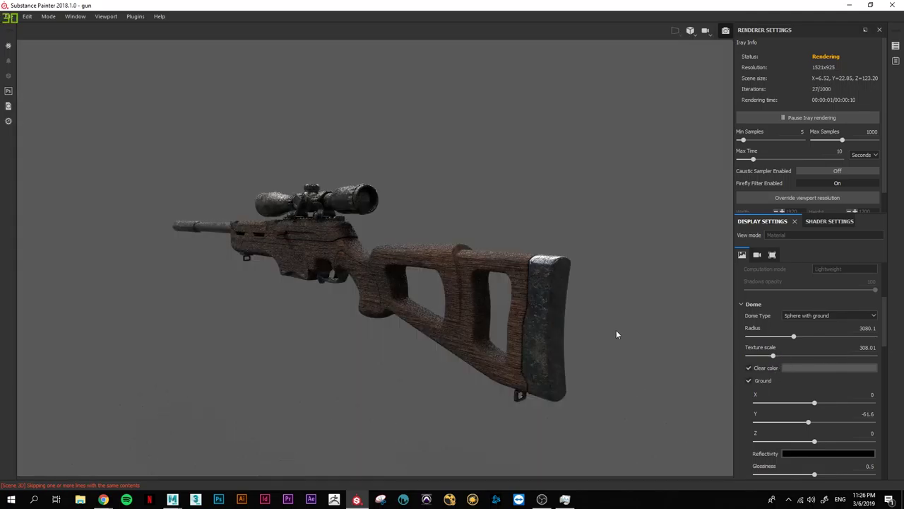
{"action": "mouse_move", "coordinate": [311, 355]}
{"action": "left_mouse_down", "text": "alt"}
{"action": "mouse_move", "coordinate": [255, 298]}
{"action": "mouse_move", "coordinate": [329, 294]}
{"action": "left_mouse_up", "text": "alt"}
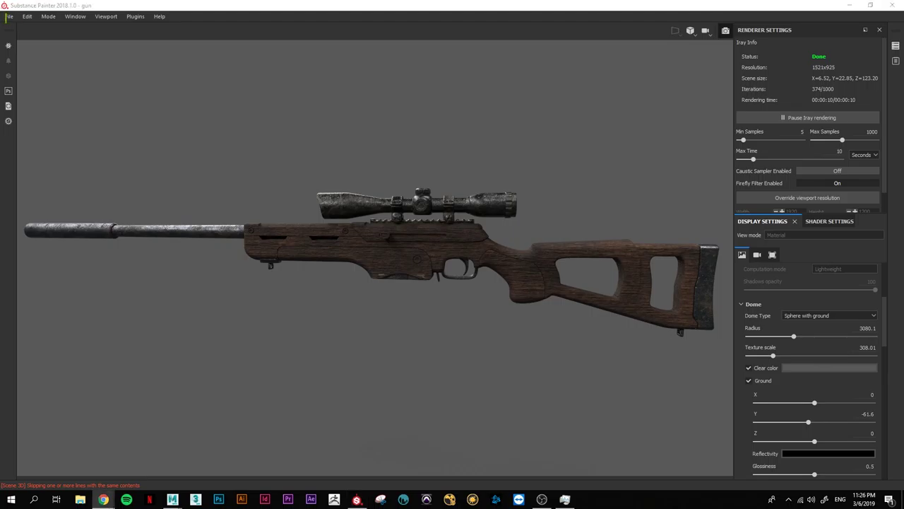
{"action": "key", "text": "F10"}
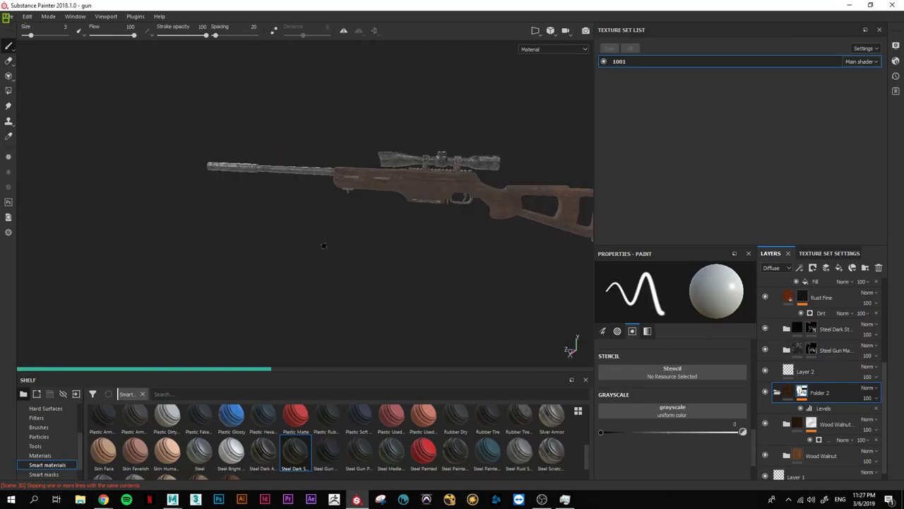
Step: Add the Steel Rust Surface smart material as a new layer above Folder 1
{"action": "mouse_move", "coordinate": [337, 276]}
{"action": "left_mouse_down", "text": "alt"}
{"action": "mouse_move", "coordinate": [339, 309]}
{"action": "mouse_move", "coordinate": [363, 240]}
{"action": "left_mouse_up", "text": "alt"}
{"action": "scroll", "coordinate": [828, 286], "scroll_direction": "up", "scroll_amount": 5}
{"action": "left_click", "coordinate": [828, 286]}
{"action": "left_click_drag", "start_coordinate": [395, 311], "coordinate": [372, 315], "text": "alt"}
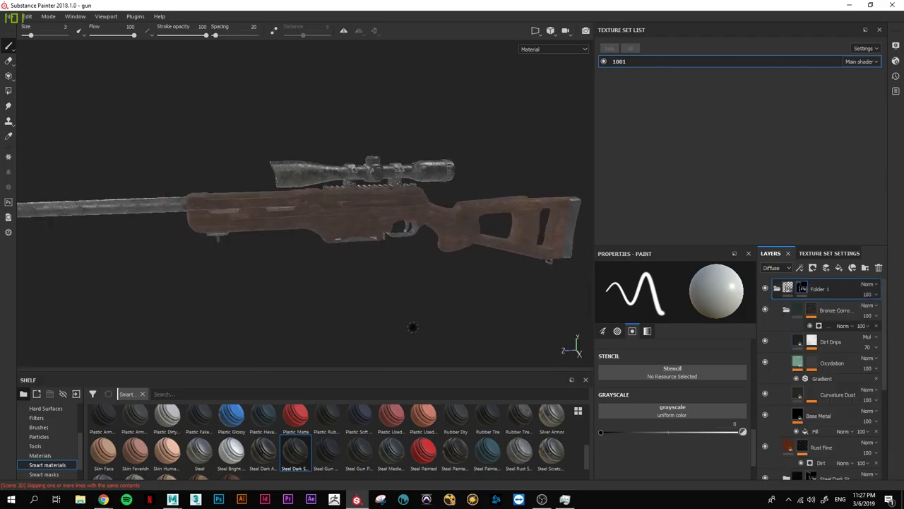
{"action": "left_click_drag", "start_coordinate": [521, 458], "coordinate": [822, 285]}
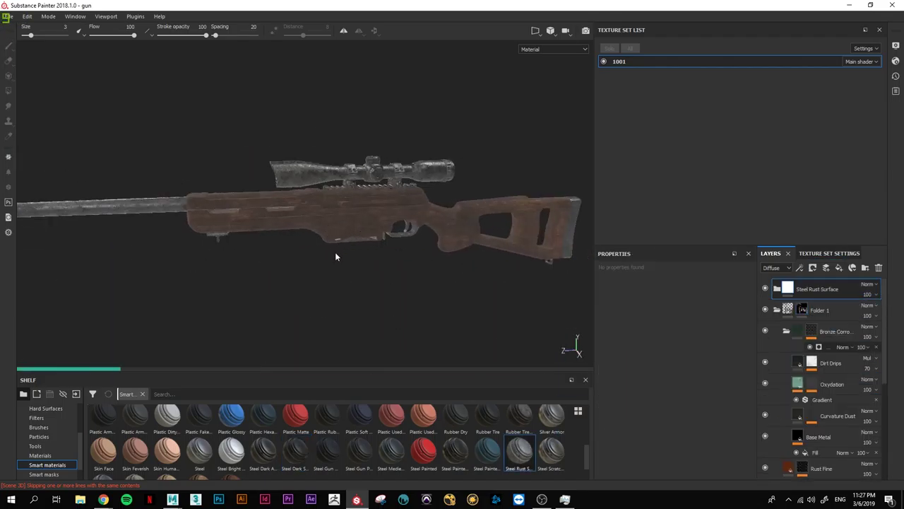
{"action": "scroll", "coordinate": [375, 293], "scroll_direction": "up", "scroll_amount": 5}
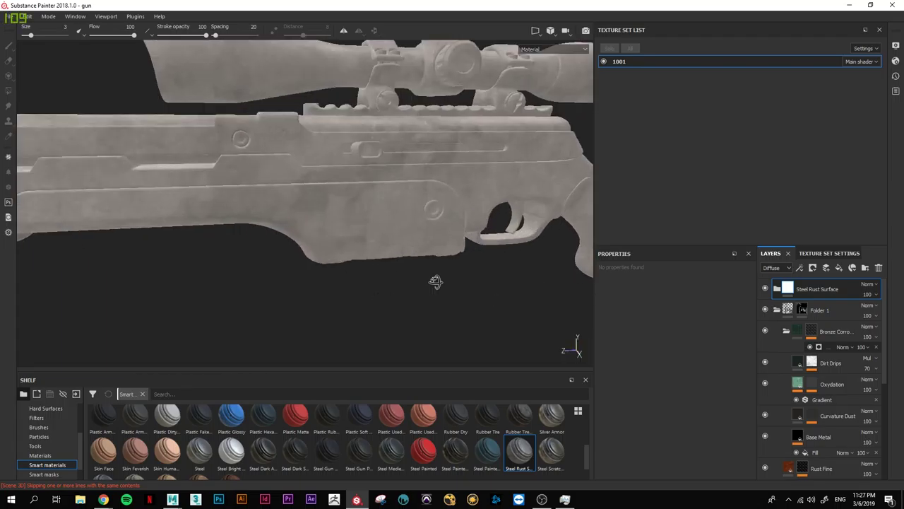
{"action": "scroll", "coordinate": [434, 281], "scroll_direction": "up", "scroll_amount": 3}
Step: Paint steel onto the receiver strip through the layer's mask, in 3D and on the UV layout
{"action": "key", "text": "1"}
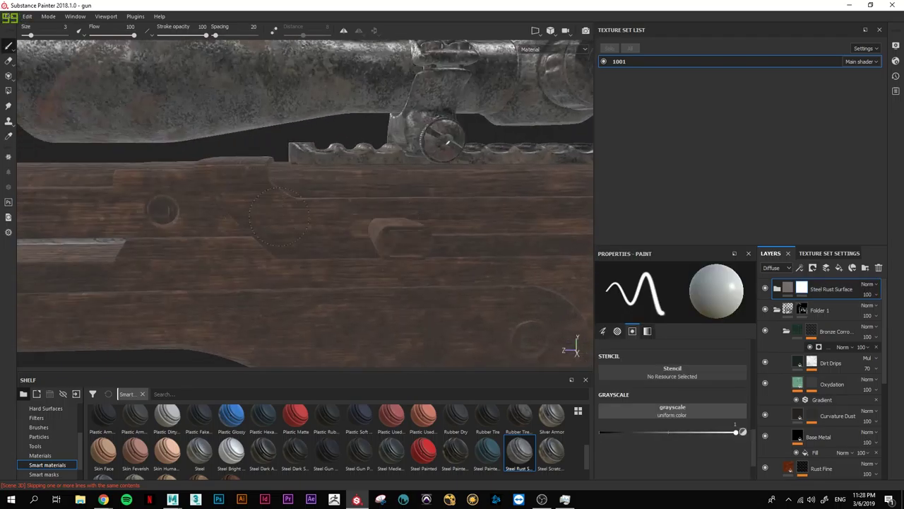
{"action": "left_click_drag", "start_coordinate": [241, 198], "coordinate": [304, 233]}
{"action": "mouse_move", "coordinate": [212, 166]}
{"action": "left_mouse_down"}
{"action": "mouse_move", "coordinate": [252, 189]}
{"action": "mouse_move", "coordinate": [409, 230]}
{"action": "mouse_move", "coordinate": [431, 152]}
{"action": "left_mouse_up"}
{"action": "left_click", "coordinate": [551, 49]}
{"action": "left_click", "coordinate": [535, 30]}
{"action": "scroll", "coordinate": [447, 215], "scroll_direction": "up", "scroll_amount": 5}
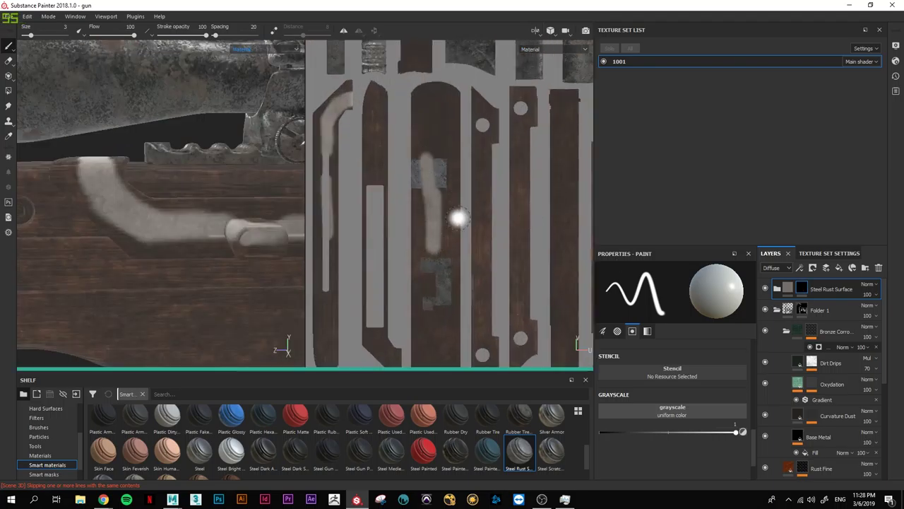
{"action": "mouse_move", "coordinate": [453, 113]}
{"action": "left_mouse_down"}
{"action": "mouse_move", "coordinate": [432, 139]}
{"action": "mouse_move", "coordinate": [435, 233]}
{"action": "left_mouse_up"}
{"action": "key", "text": "ctrl+z"}
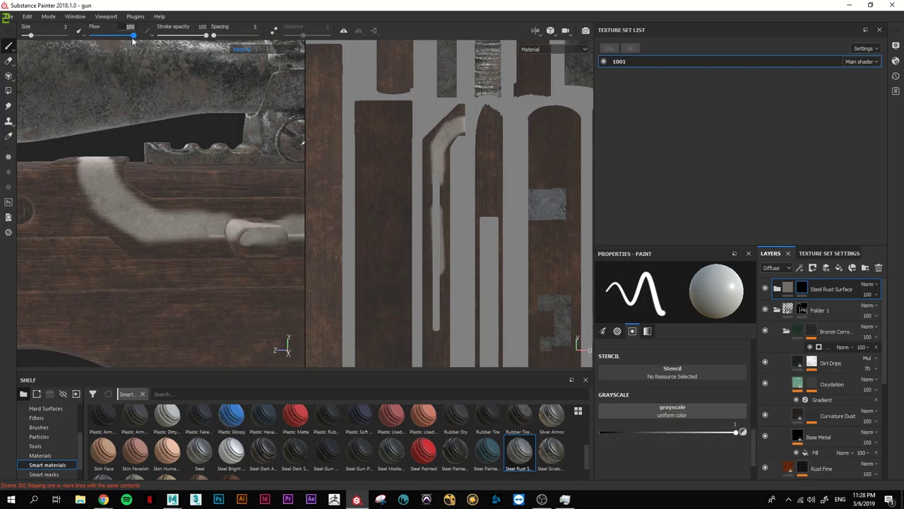
{"action": "left_click_drag", "start_coordinate": [453, 121], "coordinate": [438, 212]}
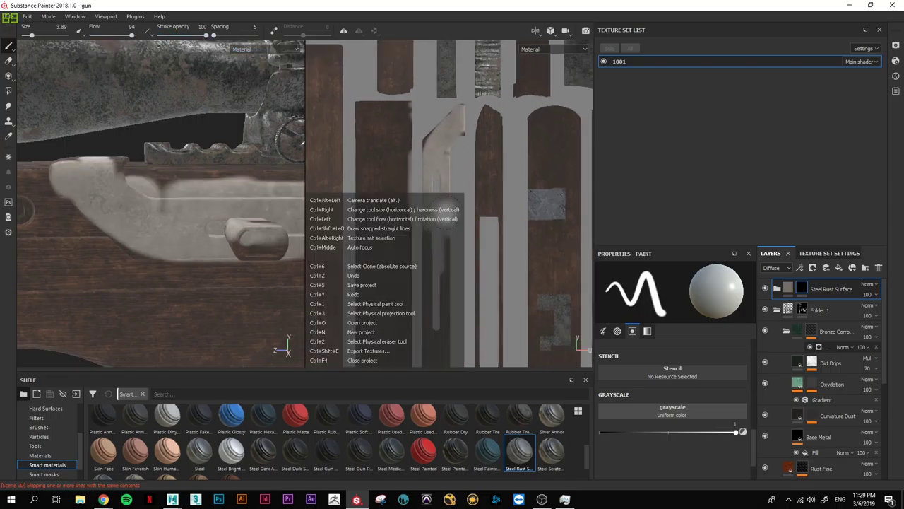
{"action": "key", "text": "ctrl+z"}
{"action": "left_click_drag", "start_coordinate": [436, 168], "coordinate": [434, 238]}
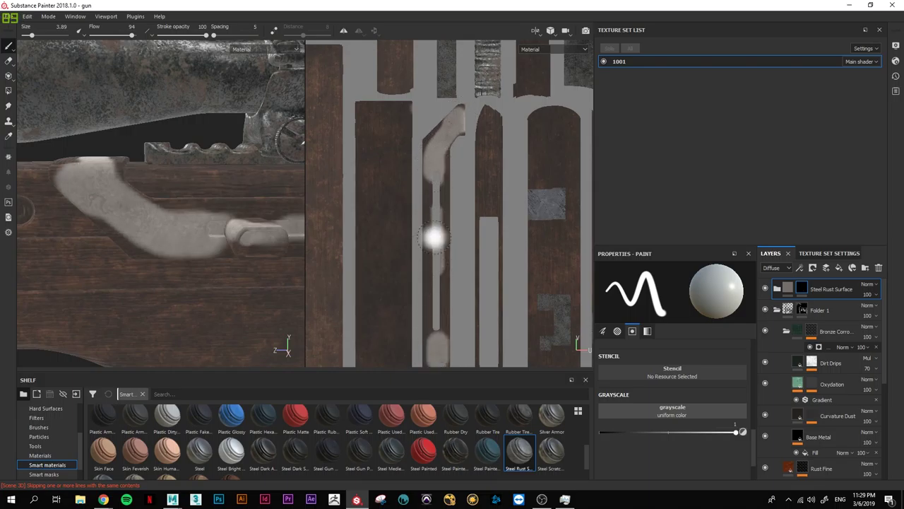
Step: Return to the single 3D view and look at the receiver from slightly above
{"action": "left_click", "coordinate": [535, 31]}
{"action": "left_click", "coordinate": [541, 67]}
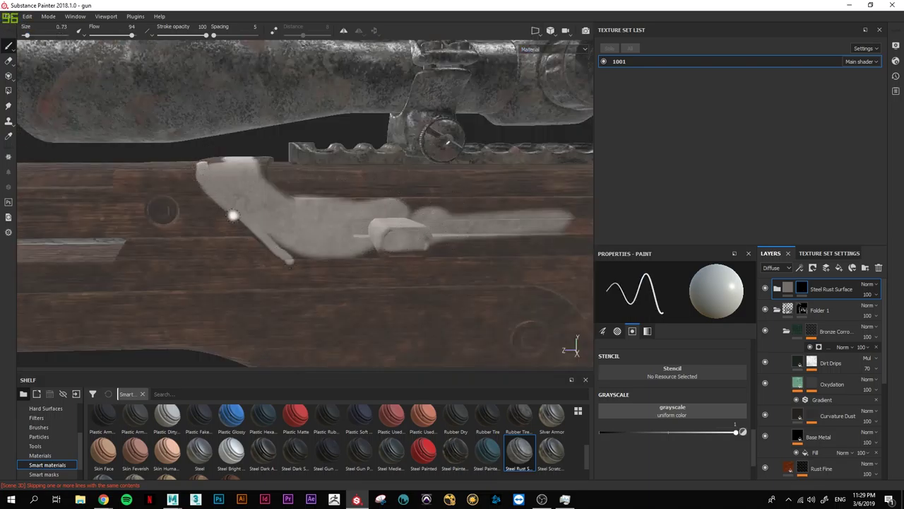
{"action": "left_click_drag", "start_coordinate": [394, 249], "coordinate": [276, 201], "text": "alt"}
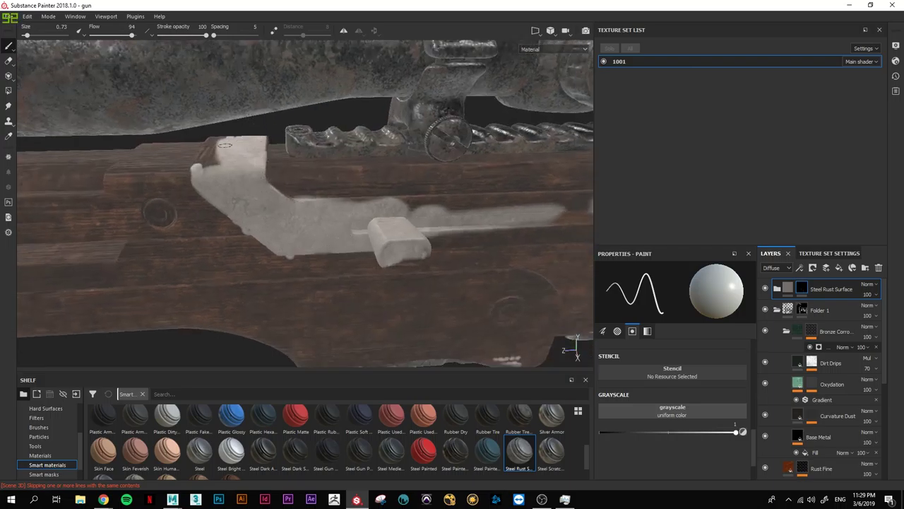
{"action": "scroll", "coordinate": [227, 156], "scroll_direction": "down", "scroll_amount": 3}
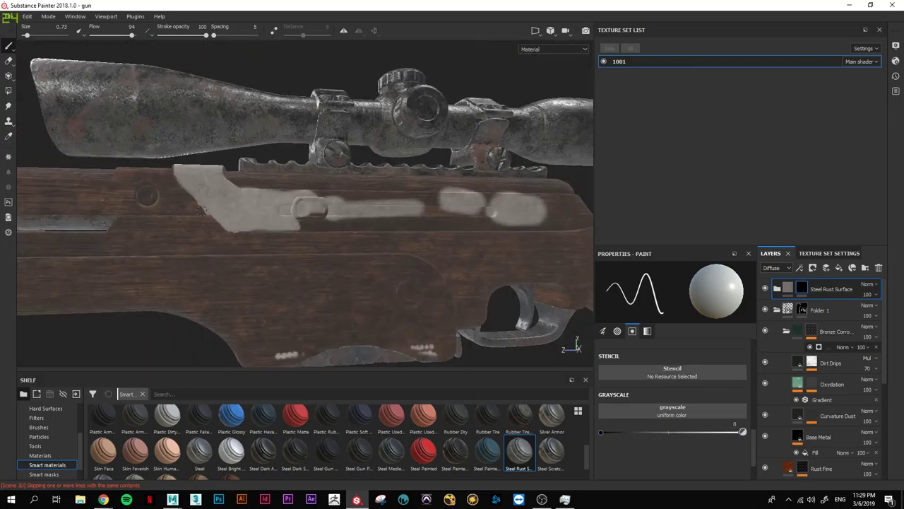
Step: Paint steel across the gap along the stock's receiver strip
{"action": "left_click_drag", "start_coordinate": [201, 207], "coordinate": [370, 243], "text": "alt"}
{"action": "mouse_move", "coordinate": [275, 241]}
{"action": "left_mouse_down"}
{"action": "mouse_move", "coordinate": [236, 248]}
{"action": "mouse_move", "coordinate": [248, 232]}
{"action": "mouse_move", "coordinate": [367, 202]}
{"action": "left_mouse_up"}
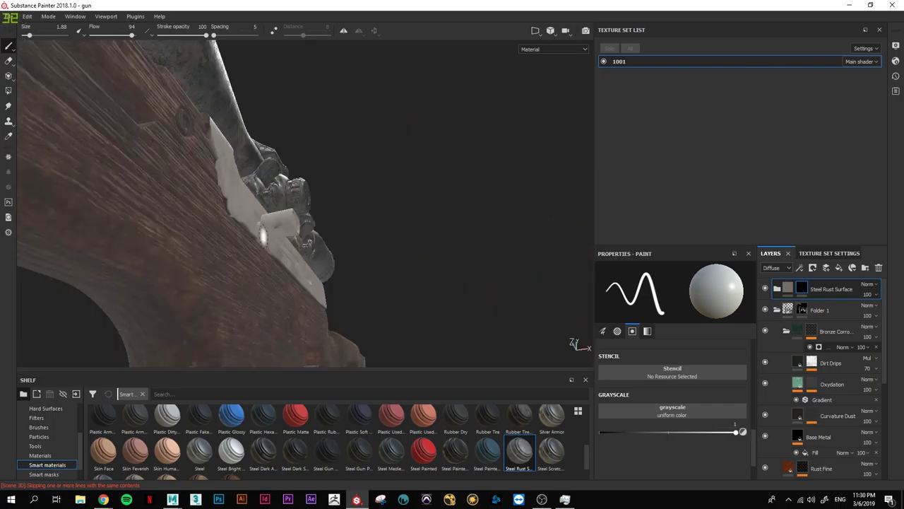
{"action": "left_click_drag", "start_coordinate": [283, 258], "coordinate": [193, 276], "text": "alt"}
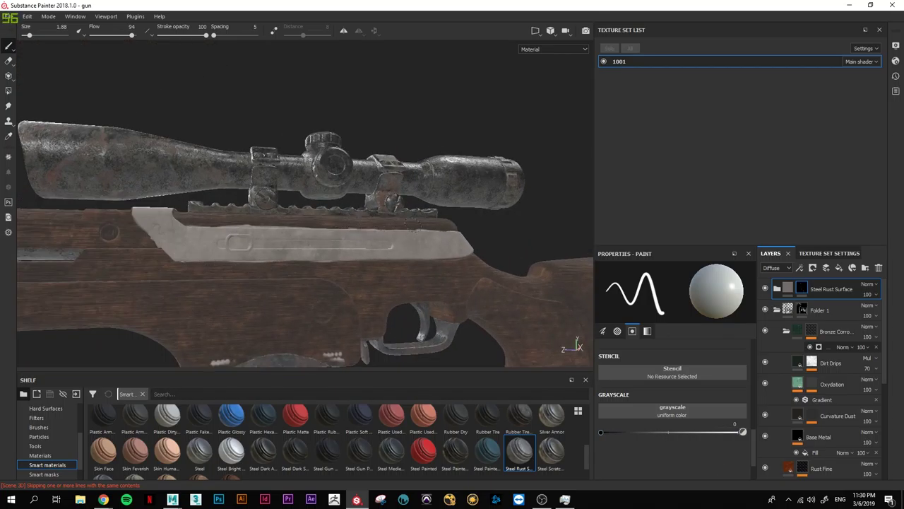
{"action": "mouse_move", "coordinate": [163, 274]}
{"action": "left_mouse_down", "text": "alt"}
{"action": "mouse_move", "coordinate": [319, 238]}
{"action": "mouse_move", "coordinate": [233, 255]}
{"action": "left_mouse_up", "text": "alt"}
{"action": "mouse_move", "coordinate": [488, 224]}
{"action": "left_mouse_down", "text": "alt"}
{"action": "mouse_move", "coordinate": [316, 251]}
{"action": "mouse_move", "coordinate": [290, 230]}
{"action": "mouse_move", "coordinate": [218, 240]}
{"action": "left_mouse_up", "text": "alt"}
Step: Paint black with a smaller brush to erase excess steel near the scope mount
{"action": "mouse_move", "coordinate": [325, 232]}
{"action": "left_mouse_down", "text": "alt"}
{"action": "mouse_move", "coordinate": [234, 250]}
{"action": "mouse_move", "coordinate": [354, 258]}
{"action": "left_mouse_up", "text": "alt"}
{"action": "right_click_drag", "start_coordinate": [353, 258], "coordinate": [394, 263], "text": "alt"}
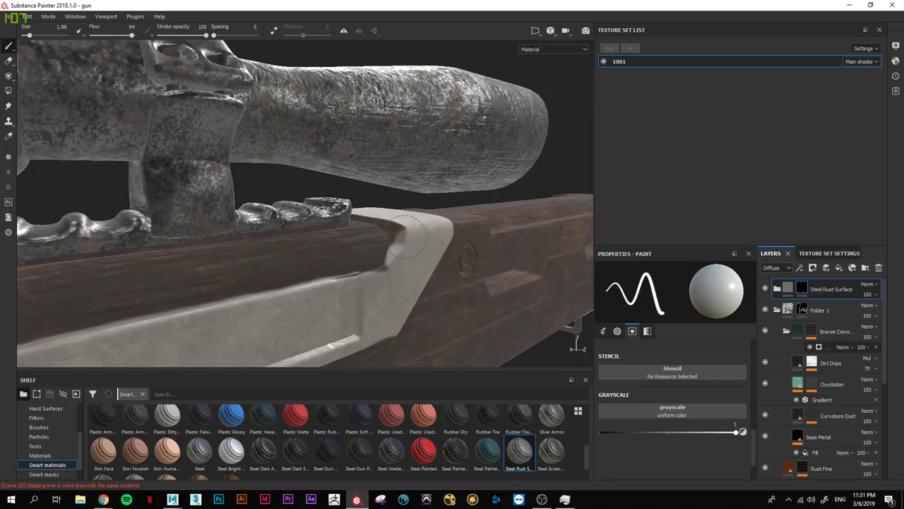
{"action": "key", "text": "x"}
{"action": "left_click", "coordinate": [316, 256]}
{"action": "right_click_drag", "start_coordinate": [368, 227], "coordinate": [352, 237], "text": "alt"}
{"action": "mouse_move", "coordinate": [342, 207]}
{"action": "right_mouse_down", "text": "alt"}
{"action": "mouse_move", "coordinate": [318, 215]}
{"action": "mouse_move", "coordinate": [297, 241]}
{"action": "right_mouse_up", "text": "alt"}
{"action": "mouse_move", "coordinate": [296, 240]}
{"action": "left_mouse_down", "text": "alt"}
{"action": "mouse_move", "coordinate": [273, 286]}
{"action": "mouse_move", "coordinate": [370, 277]}
{"action": "left_mouse_up", "text": "alt"}
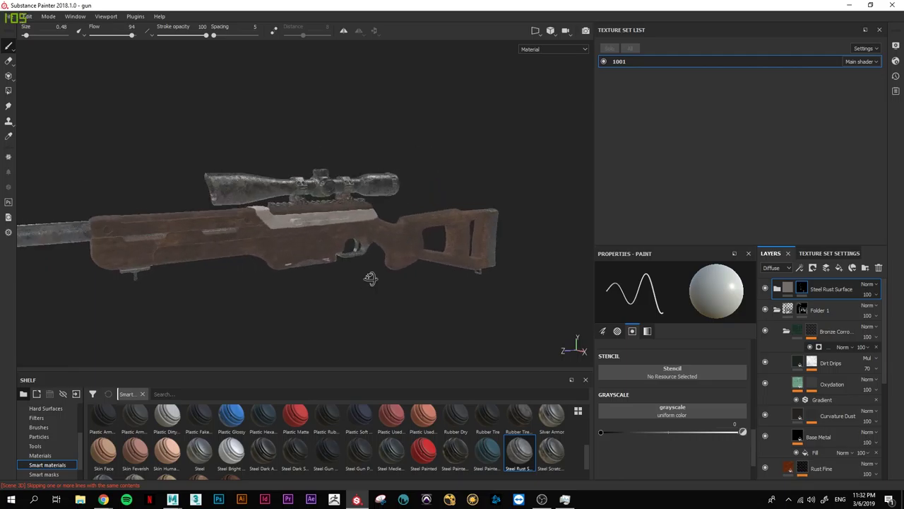
Step: Put the Steel Rust Surface layer into a new folder with a black mask
{"action": "left_click", "coordinate": [866, 267]}
{"action": "left_click", "coordinate": [812, 267]}
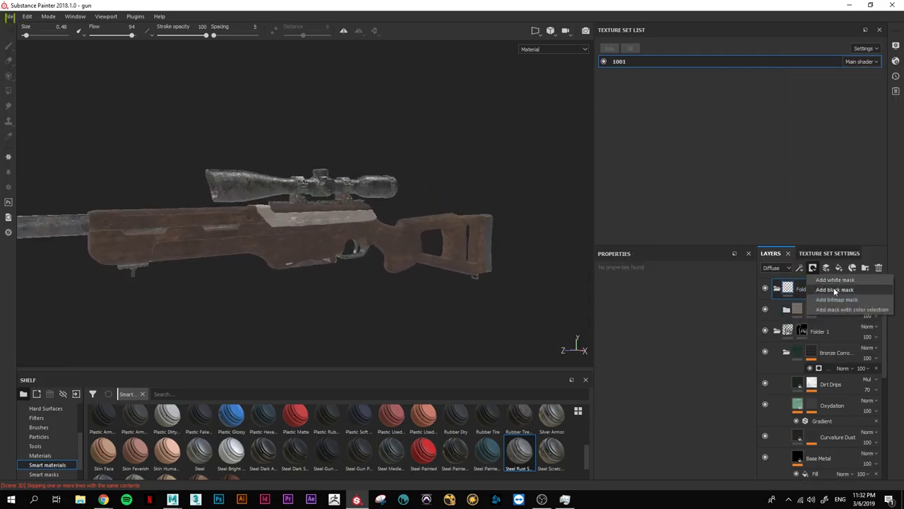
{"action": "left_click", "coordinate": [834, 289]}
{"action": "right_click", "coordinate": [802, 288]}
Step: Add the Rust Fine material into the folder with a black mask driven by a Dirt generator
{"action": "left_click", "coordinate": [40, 455]}
{"action": "left_click_drag", "start_coordinate": [520, 442], "coordinate": [834, 305]}
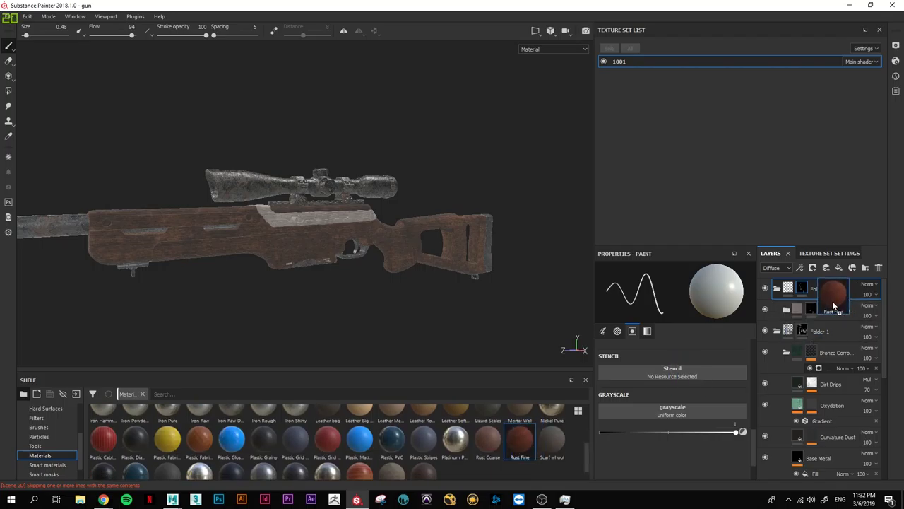
{"action": "scroll", "coordinate": [301, 202], "scroll_direction": "up", "scroll_amount": 5}
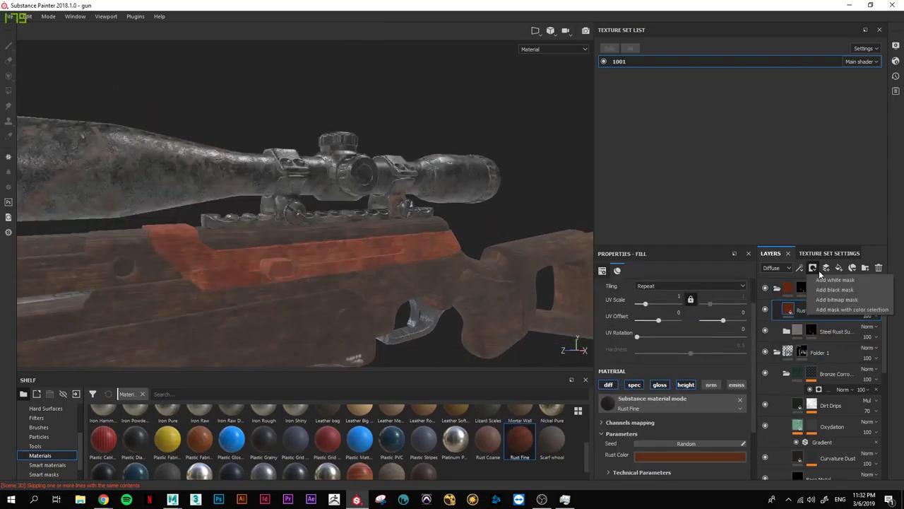
{"action": "left_click", "coordinate": [835, 290]}
{"action": "right_click", "coordinate": [802, 314]}
{"action": "left_click", "coordinate": [813, 113]}
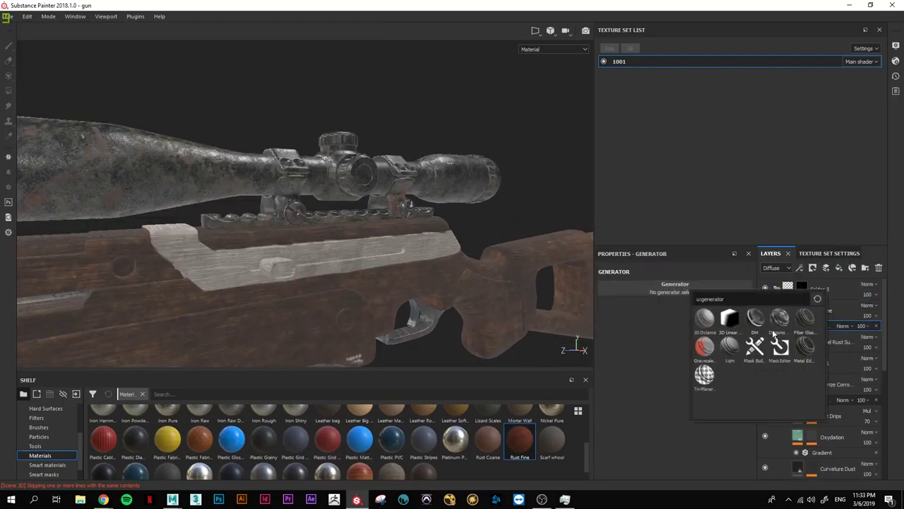
{"action": "left_click", "coordinate": [753, 318]}
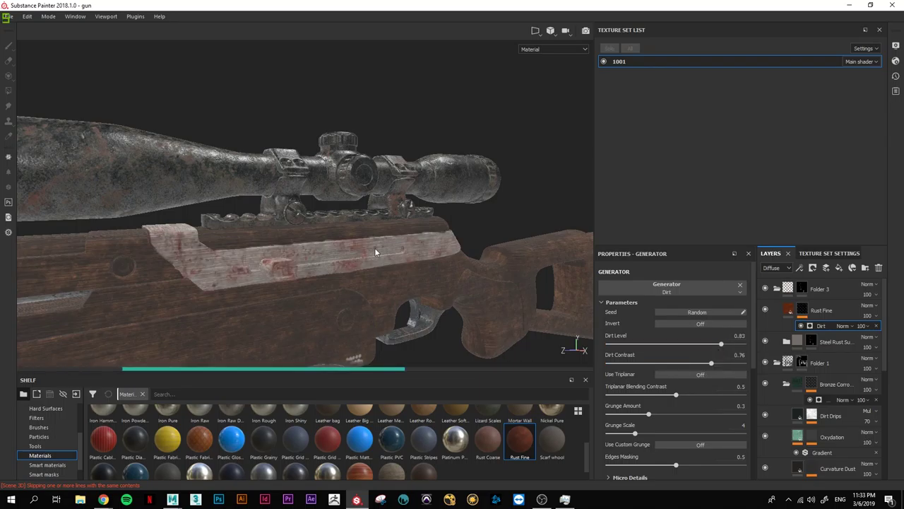
Step: Switch the shelf back to smart materials and frame the whole gun side-on
{"action": "mouse_move", "coordinate": [375, 248]}
{"action": "left_mouse_down", "text": "alt"}
{"action": "mouse_move", "coordinate": [186, 245]}
{"action": "mouse_move", "coordinate": [405, 241]}
{"action": "left_mouse_up", "text": "alt"}
{"action": "scroll", "coordinate": [405, 241], "scroll_direction": "up", "scroll_amount": 3}
{"action": "left_click", "coordinate": [48, 464]}
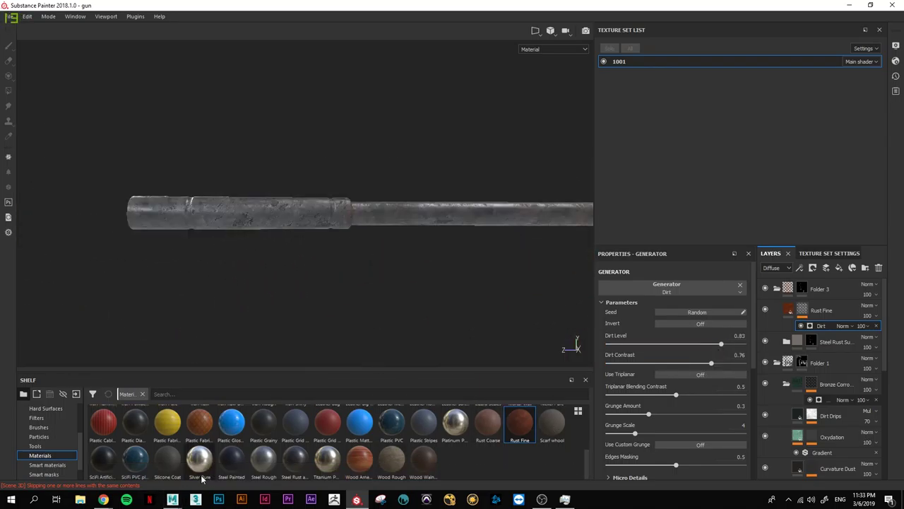
{"action": "left_click_drag", "start_coordinate": [586, 418], "coordinate": [587, 453]}
{"action": "left_click_drag", "start_coordinate": [301, 262], "coordinate": [420, 327], "text": "alt"}
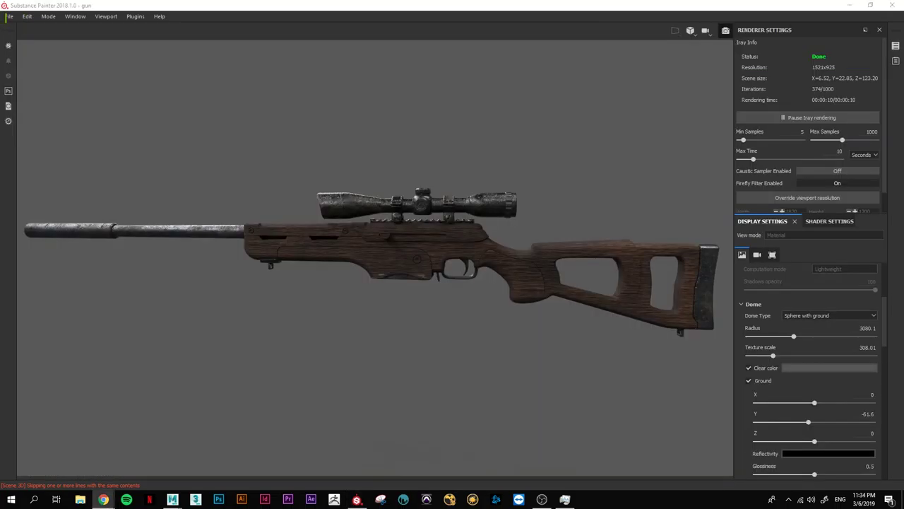
{"action": "scroll", "coordinate": [372, 277], "scroll_direction": "down", "scroll_amount": 1}
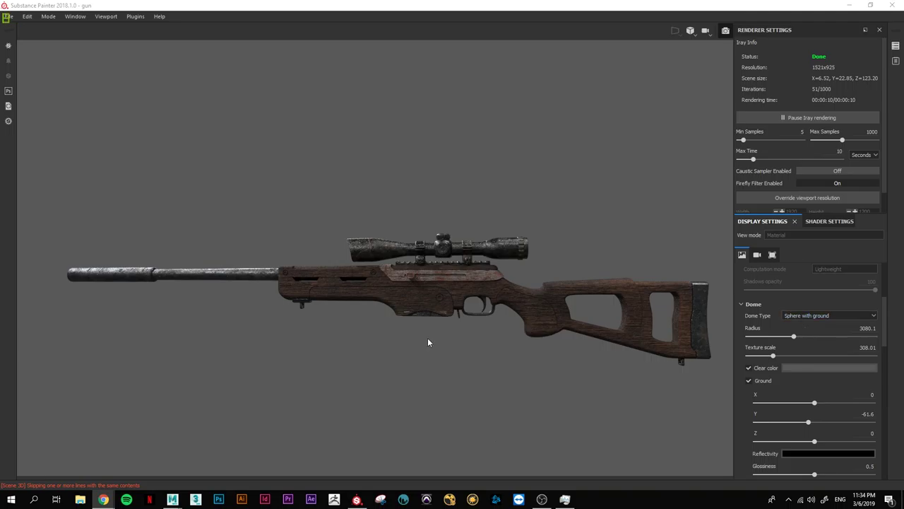
Step: Frame the rifle in the Iray render and raise Max Time from 10 to 60 seconds
{"action": "scroll", "coordinate": [474, 338], "scroll_direction": "down", "scroll_amount": 1}
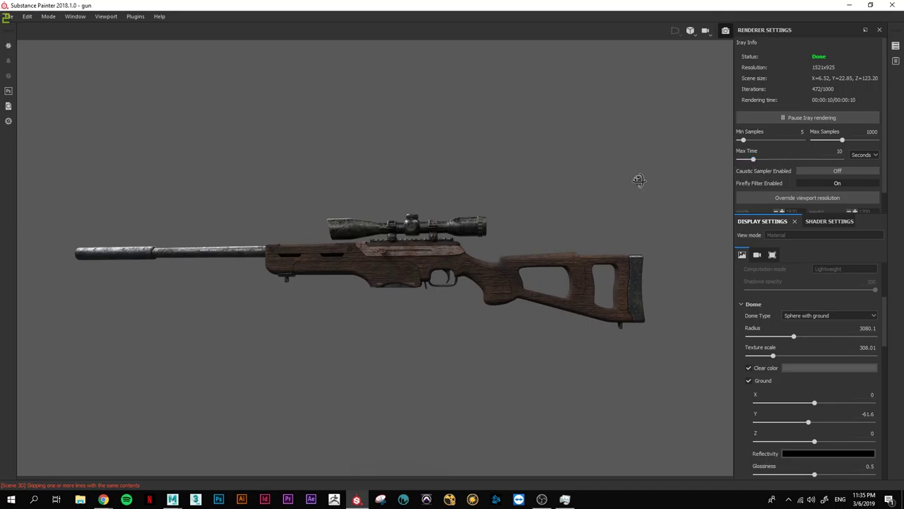
{"action": "left_click_drag", "start_coordinate": [638, 179], "coordinate": [354, 343], "text": "alt"}
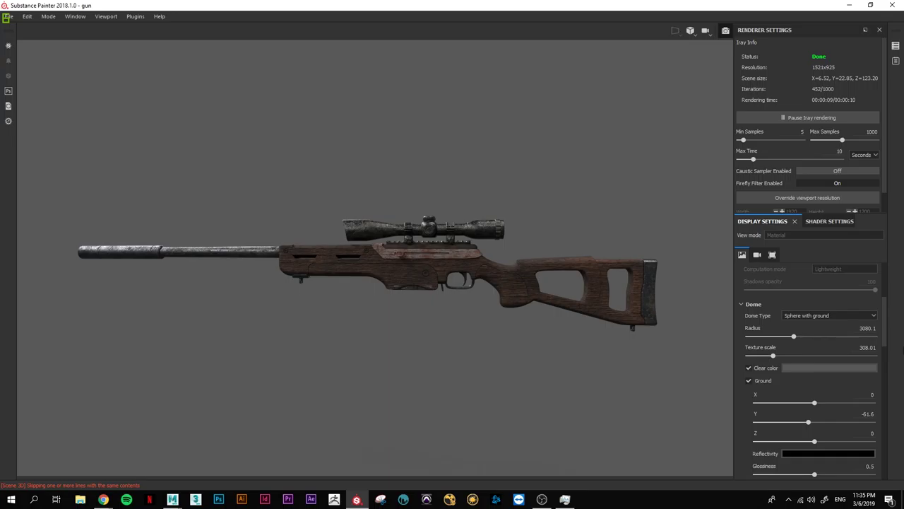
{"action": "left_click_drag", "start_coordinate": [753, 159], "coordinate": [764, 159]}
Step: Save the current Iray render to the Desktop as 'gun03'
{"action": "scroll", "coordinate": [889, 172], "scroll_direction": "down", "scroll_amount": 1}
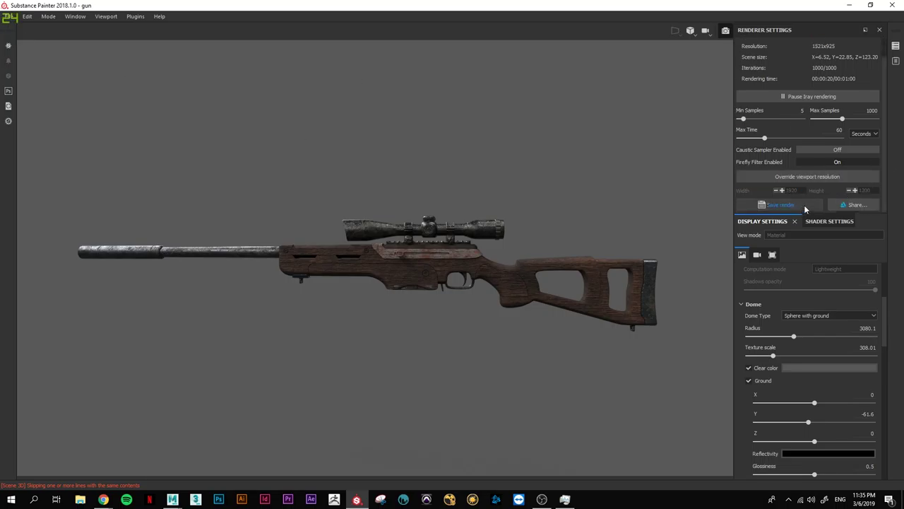
{"action": "left_click", "coordinate": [779, 205]}
{"action": "left_click", "coordinate": [39, 99]}
{"action": "type", "text": "gun03"}
{"action": "key", "text": "Return"}
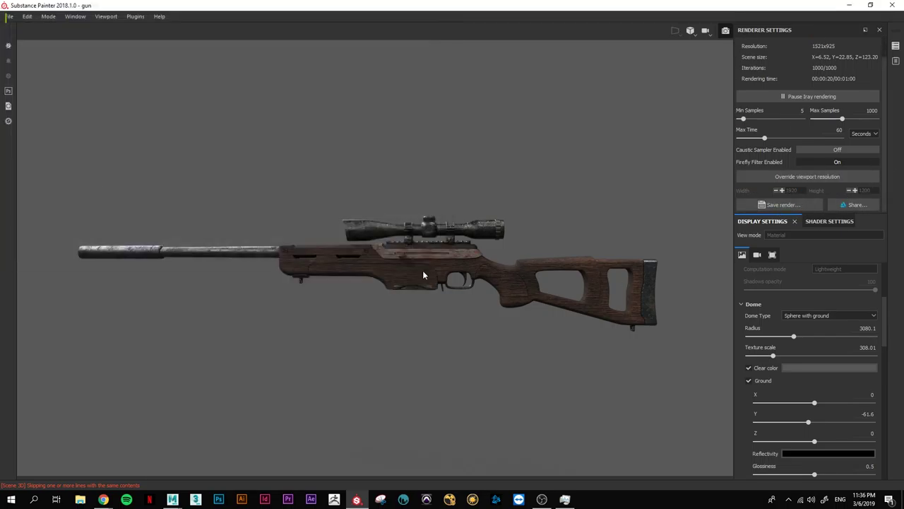
Step: Re-render from a new angle, overwrite the saved render, then save an angled view of the stock
{"action": "right_click_drag", "start_coordinate": [423, 269], "coordinate": [397, 271], "text": "alt"}
{"action": "left_click_drag", "start_coordinate": [397, 271], "coordinate": [501, 281], "text": "alt"}
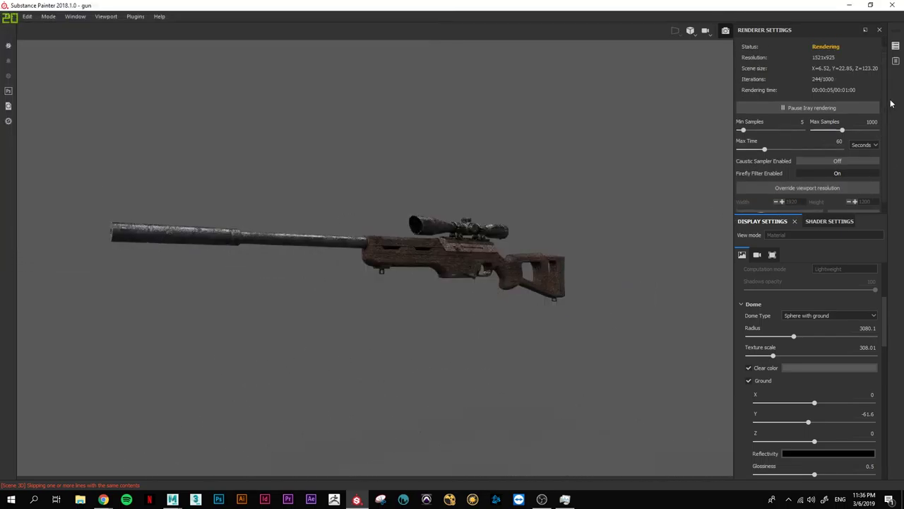
{"action": "left_click_drag", "start_coordinate": [867, 221], "coordinate": [867, 251]}
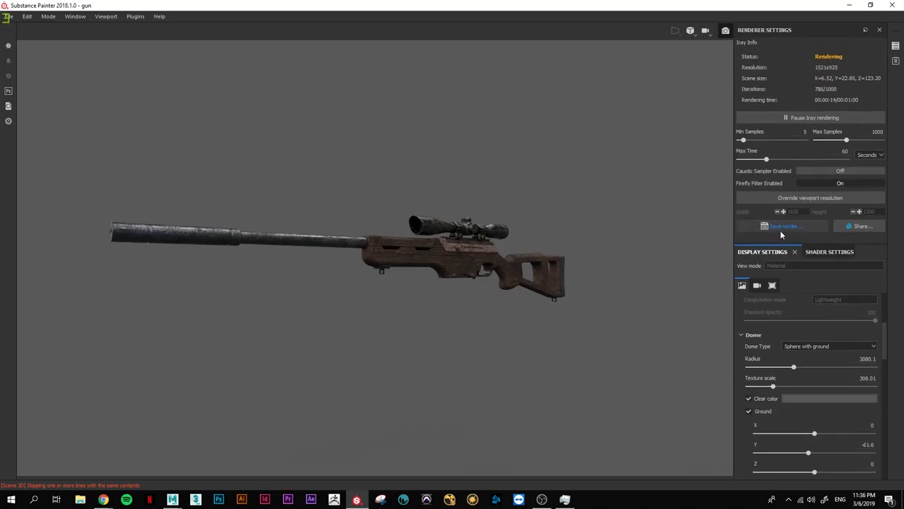
{"action": "left_click", "coordinate": [781, 227]}
{"action": "left_click", "coordinate": [161, 141]}
{"action": "left_click", "coordinate": [369, 248]}
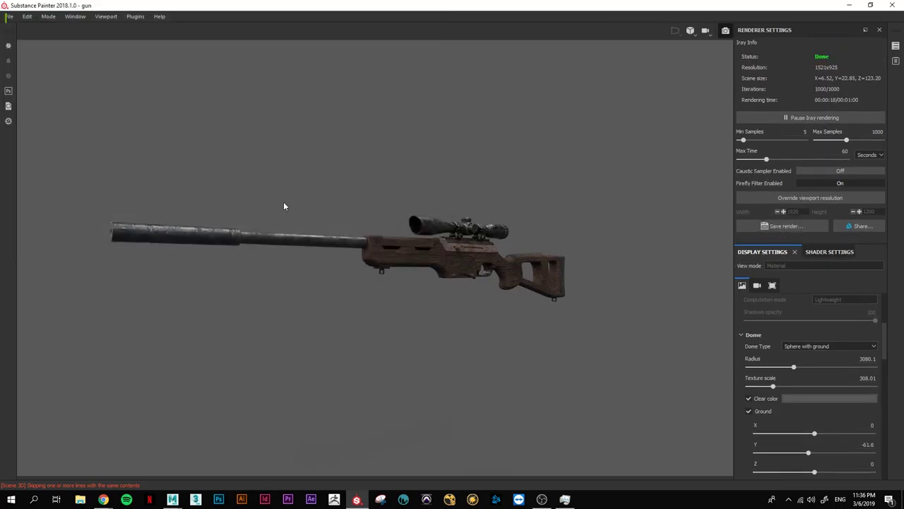
{"action": "mouse_move", "coordinate": [284, 201]}
{"action": "left_mouse_down", "text": "alt"}
{"action": "mouse_move", "coordinate": [447, 267]}
{"action": "mouse_move", "coordinate": [452, 309]}
{"action": "left_mouse_up", "text": "alt"}
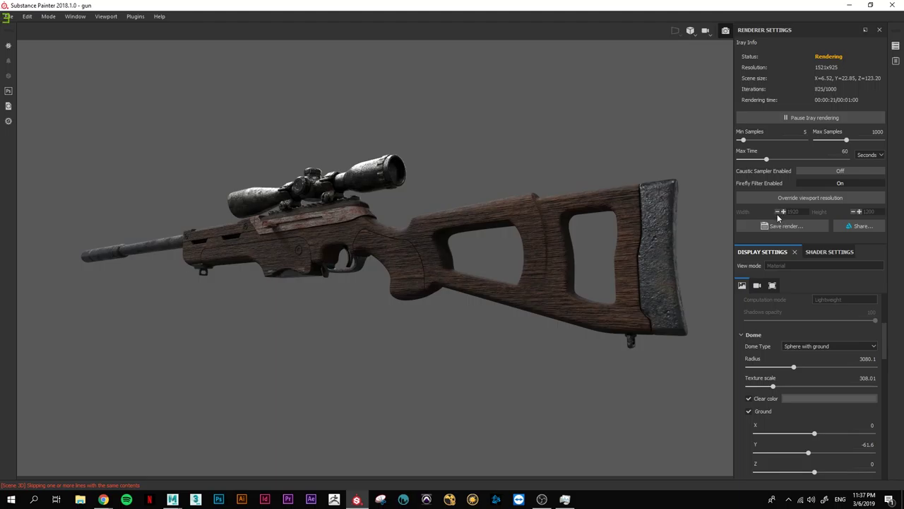
{"action": "left_click", "coordinate": [783, 222]}
{"action": "key", "text": "Return"}
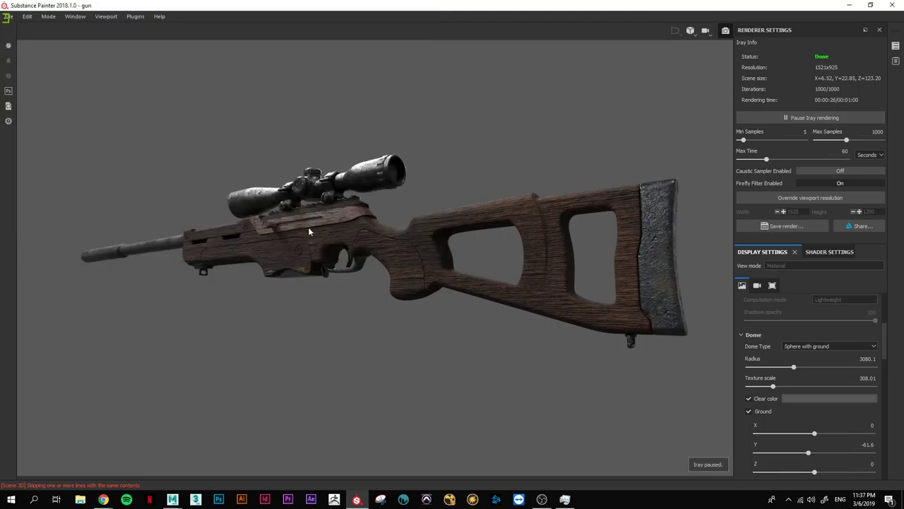